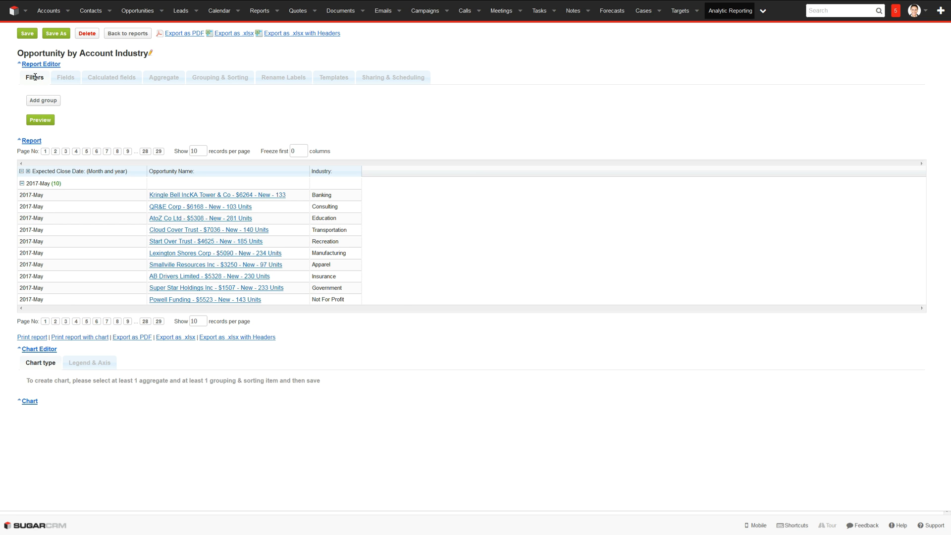
Add a filter group to the report with the condition that Opportunities Deleted is Unchecked
{"action": "left_click", "coordinate": [36, 101]}
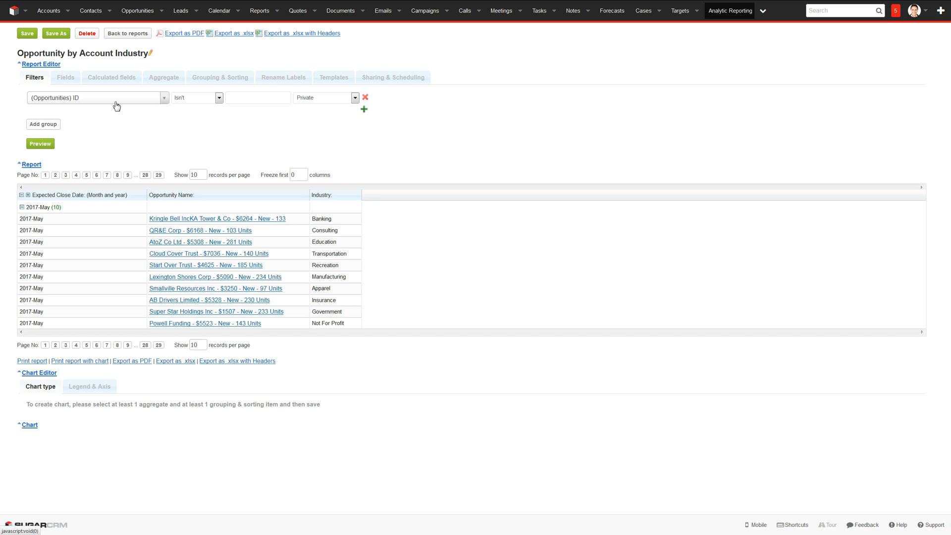
{"action": "left_click", "coordinate": [198, 99]}
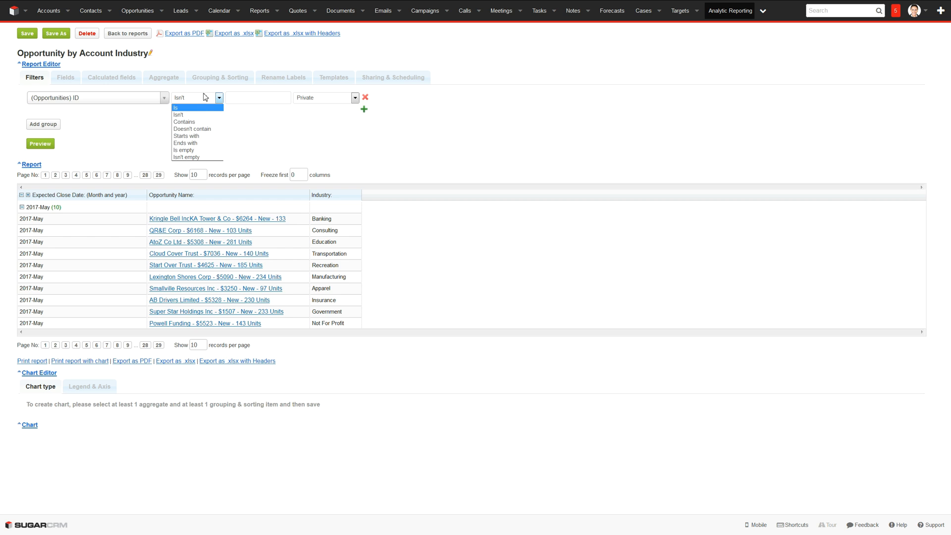
{"action": "left_click", "coordinate": [208, 98]}
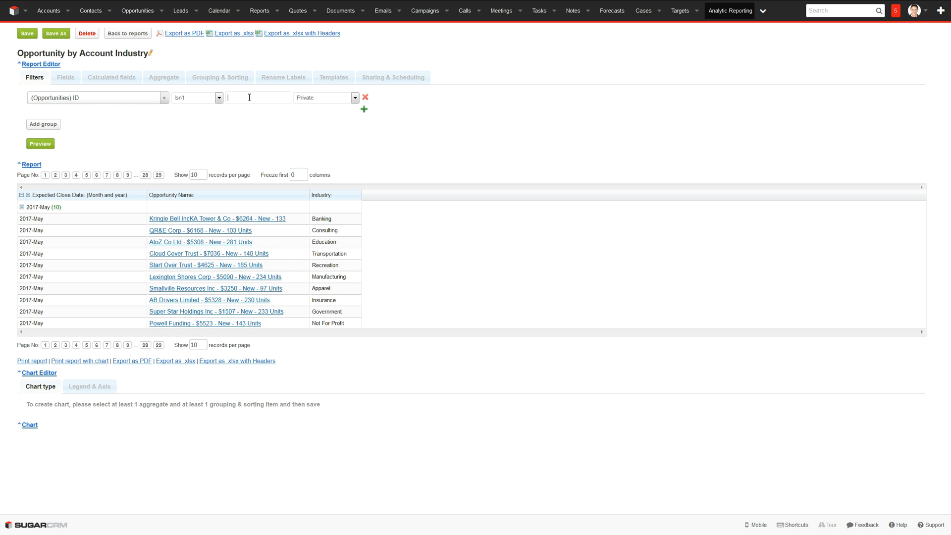
{"action": "left_click", "coordinate": [98, 99]}
{"action": "scroll", "coordinate": [124, 176], "scroll_direction": "down", "scroll_amount": 2}
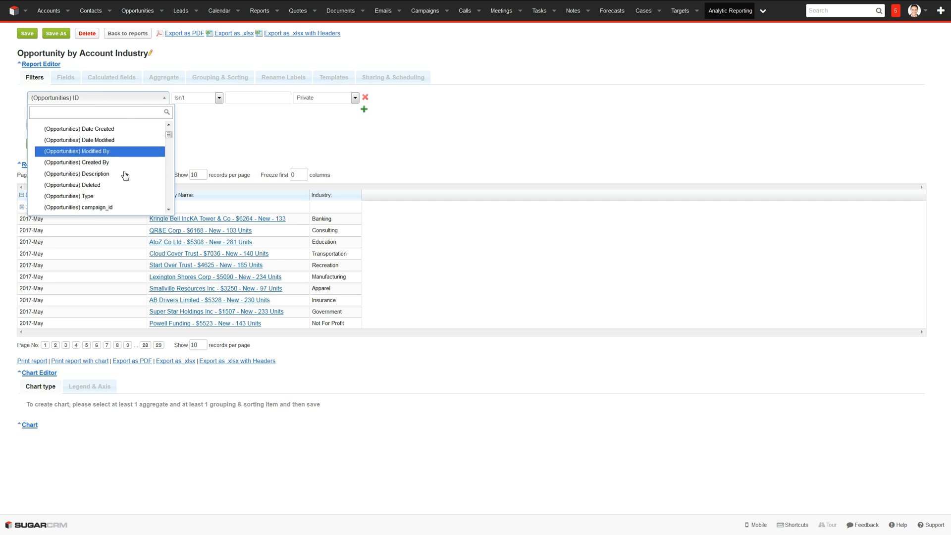
{"action": "left_click", "coordinate": [124, 174]}
{"action": "left_click", "coordinate": [187, 99]}
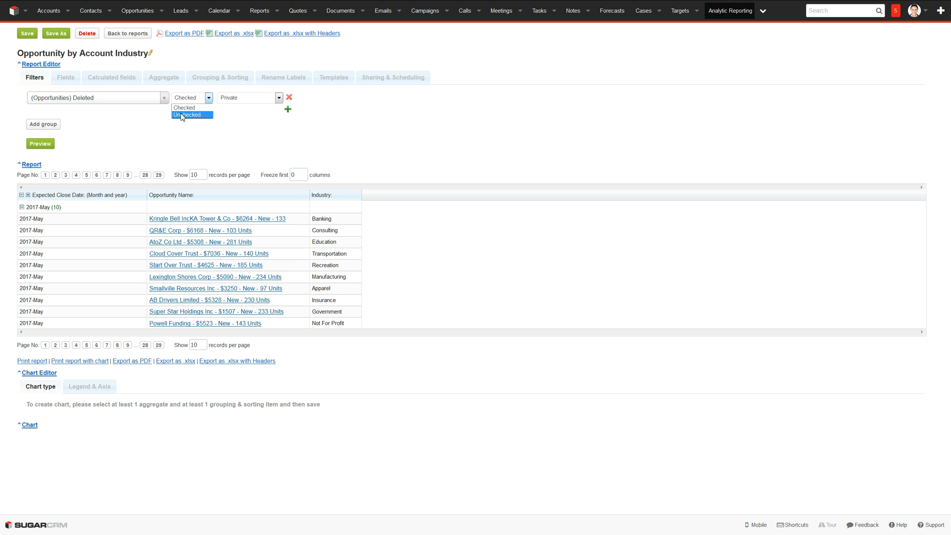
{"action": "left_click", "coordinate": [198, 116]}
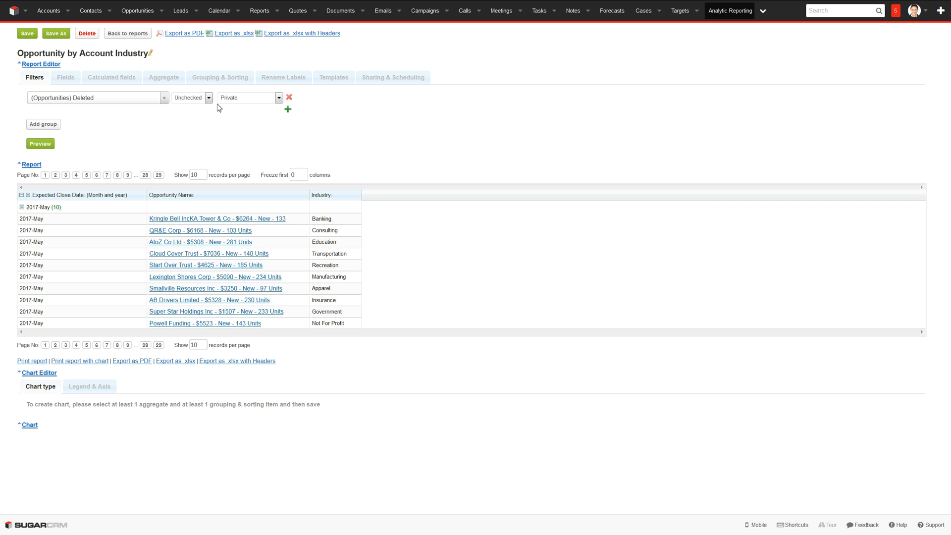
Add a second filter condition requiring that the Opportunities Sales Stage isn't Closed Lost, removing Prospecting from its values
{"action": "left_click", "coordinate": [287, 111]}
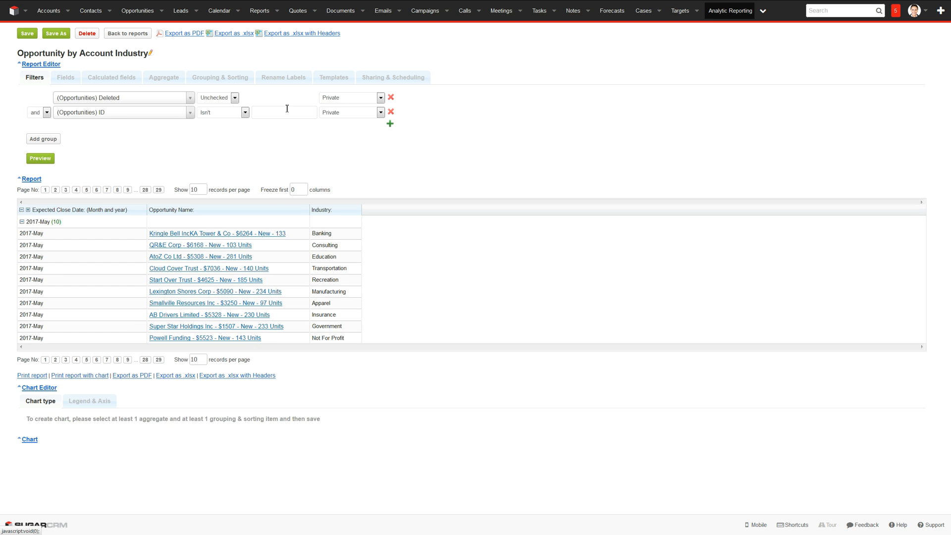
{"action": "left_click", "coordinate": [138, 114]}
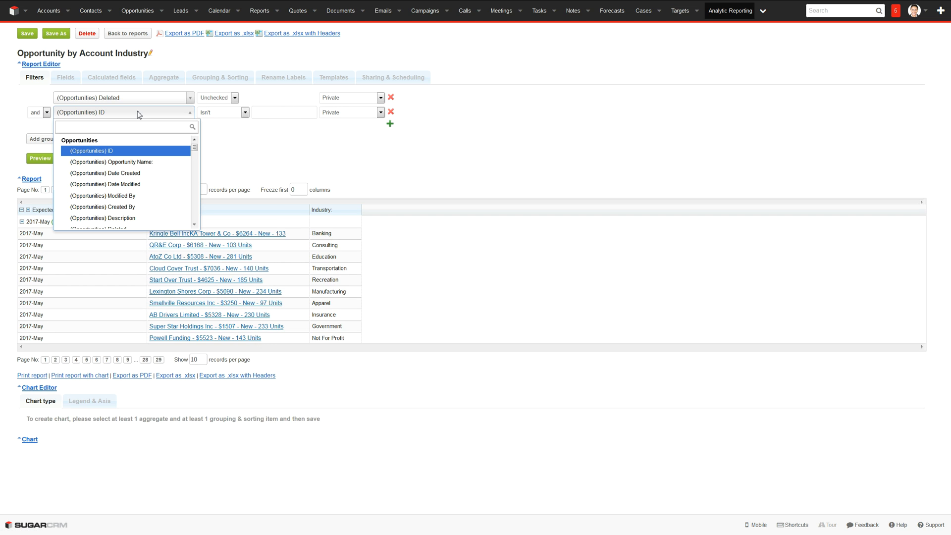
{"action": "type", "text": "s) Sa"}
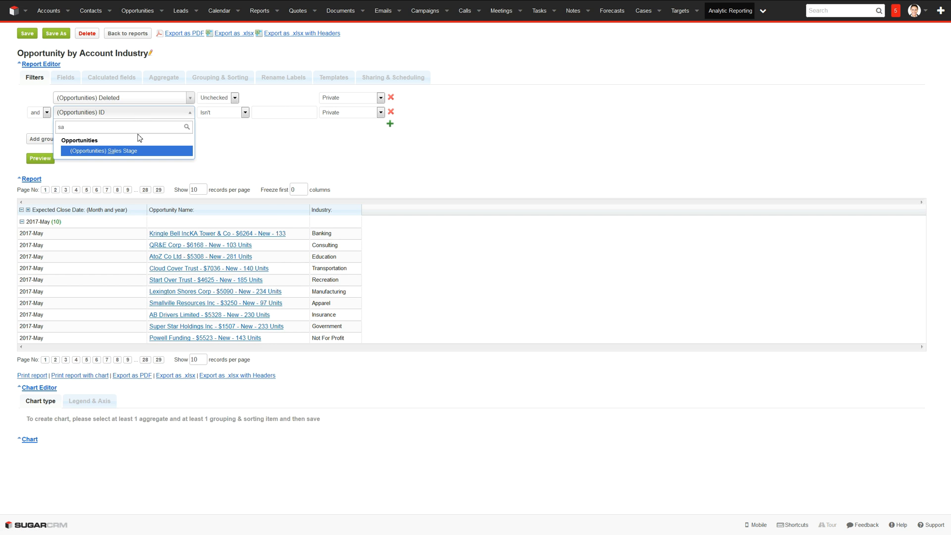
{"action": "left_click", "coordinate": [140, 150]}
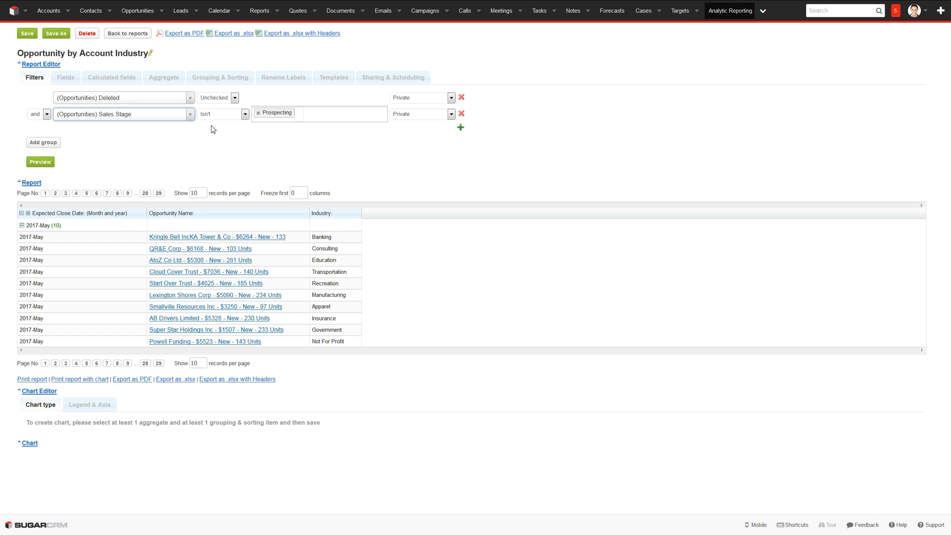
{"action": "left_click", "coordinate": [298, 114]}
{"action": "scroll", "coordinate": [288, 152], "scroll_direction": "down", "scroll_amount": 2}
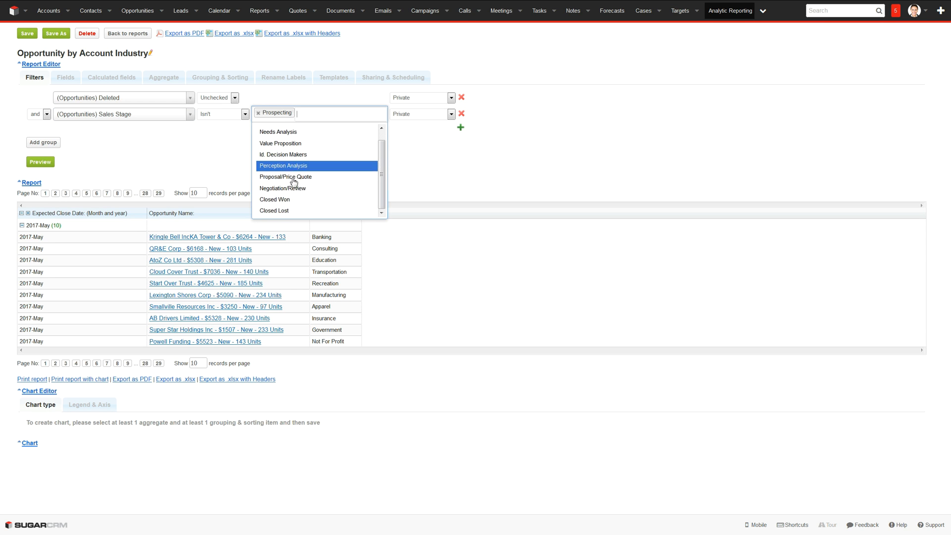
{"action": "left_click", "coordinate": [279, 212]}
{"action": "left_click", "coordinate": [258, 113]}
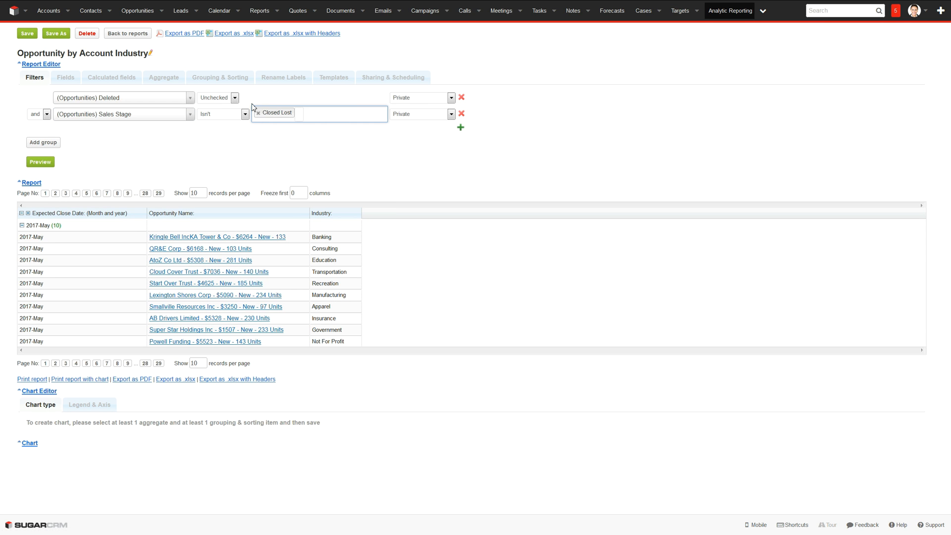
Add a third filter condition limiting Opportunities Expected Close Date to This year, and preview the filtered report
{"action": "left_click", "coordinate": [460, 129]}
{"action": "left_click", "coordinate": [123, 131]}
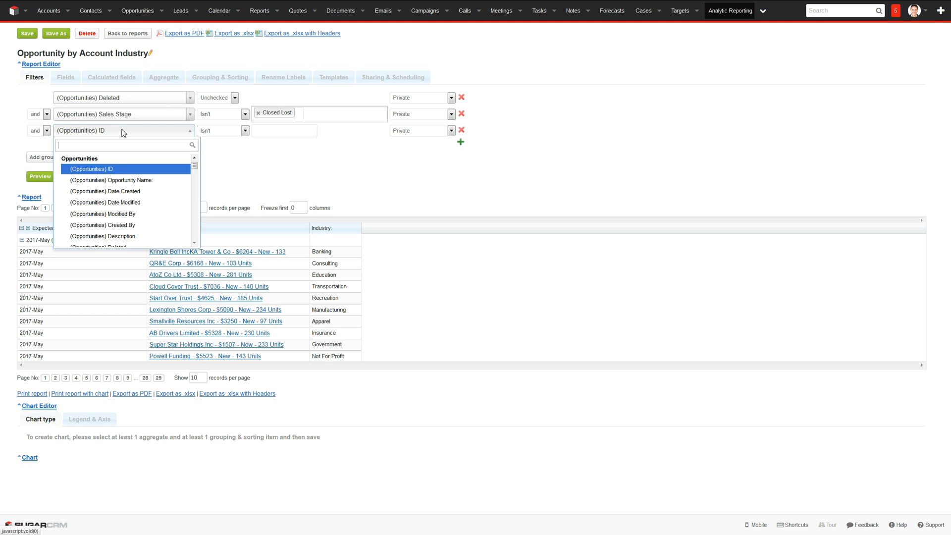
{"action": "type", "text": "exp"}
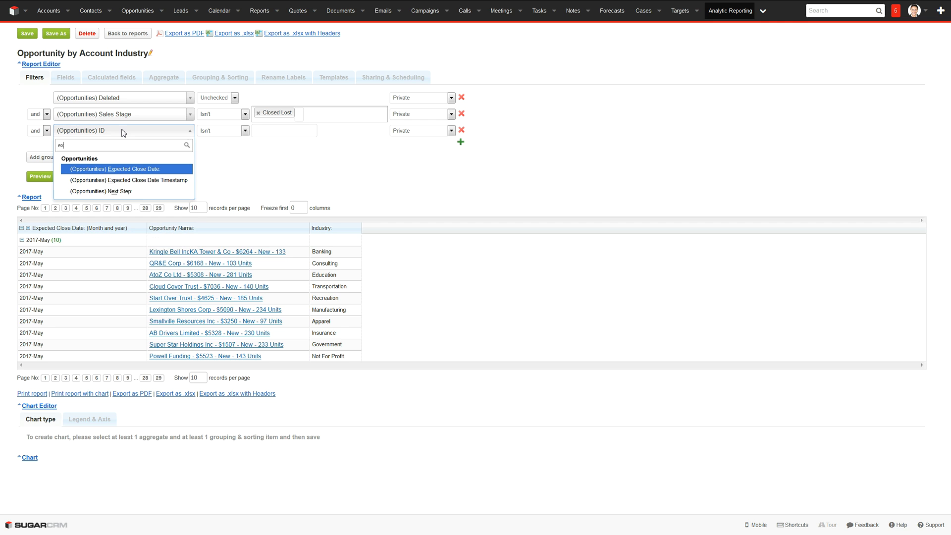
{"action": "left_click", "coordinate": [145, 168]}
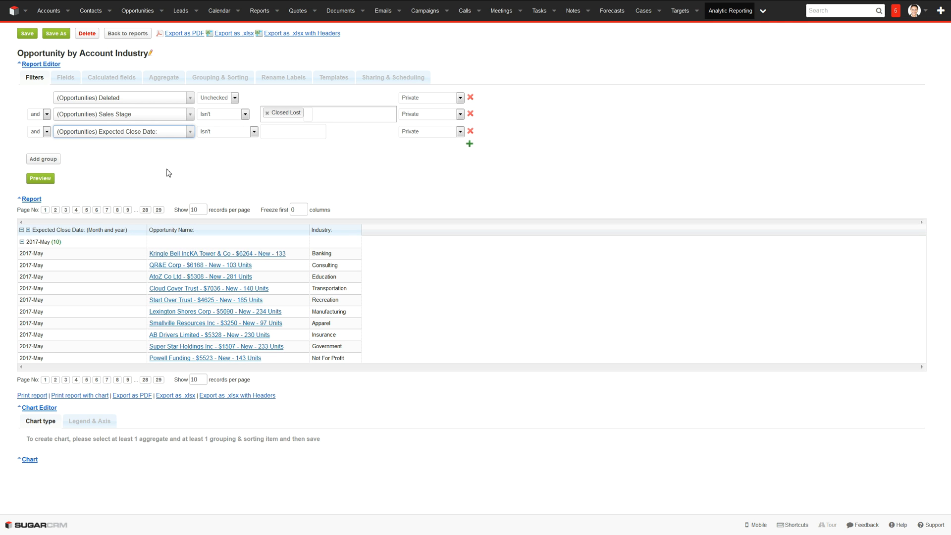
{"action": "left_click", "coordinate": [231, 133]}
{"action": "scroll", "coordinate": [233, 165], "scroll_direction": "down", "scroll_amount": 3}
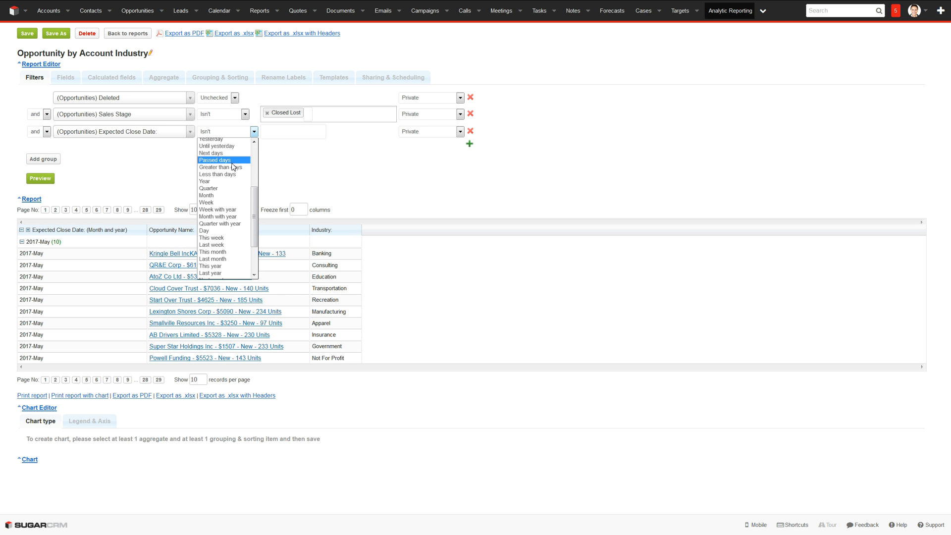
{"action": "scroll", "coordinate": [229, 213], "scroll_direction": "down", "scroll_amount": 2}
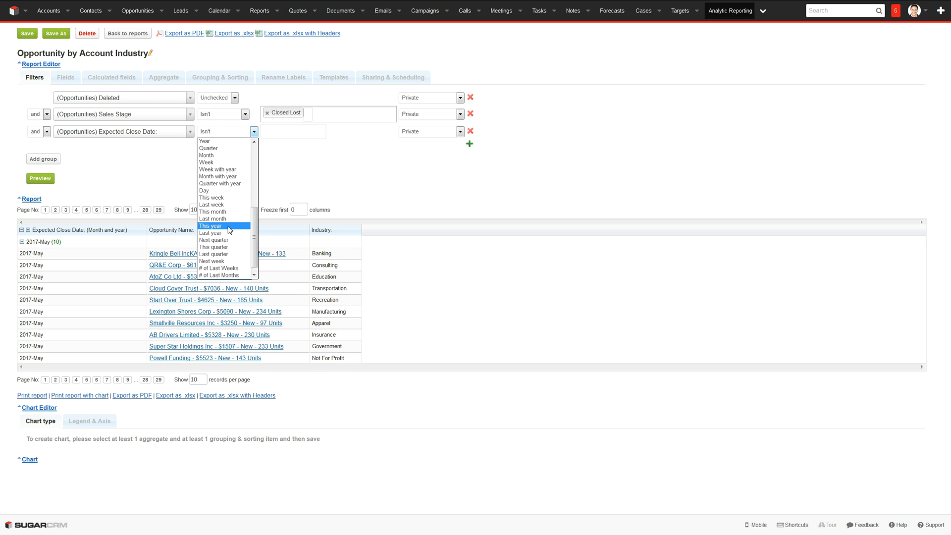
{"action": "left_click", "coordinate": [230, 225]}
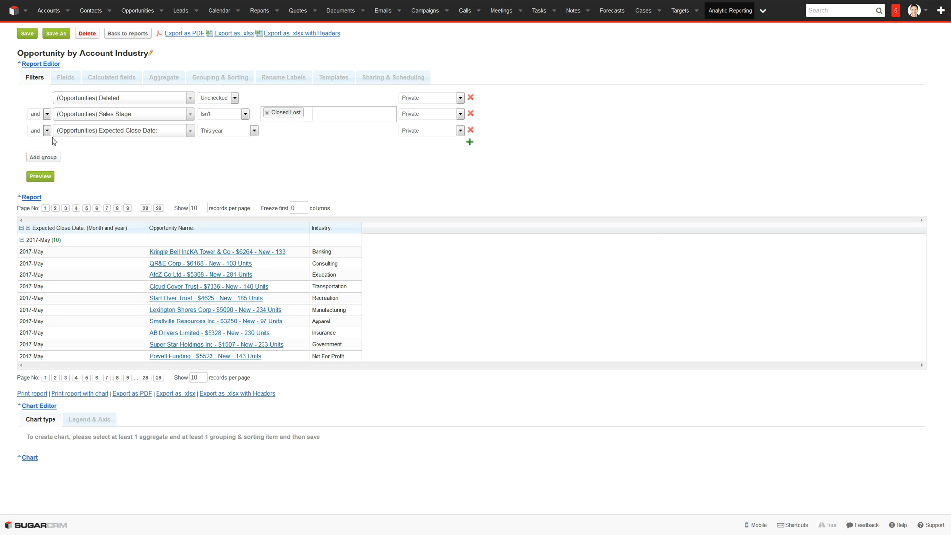
{"action": "left_click", "coordinate": [45, 179]}
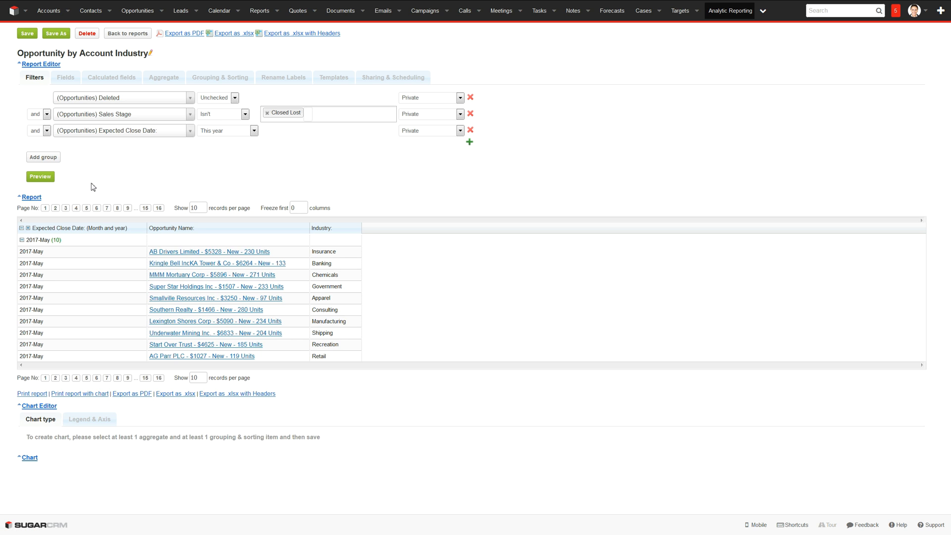
Add the Opportunities Sales Stage and Opportunities Type fields to the report's selected columns
{"action": "left_click", "coordinate": [66, 78]}
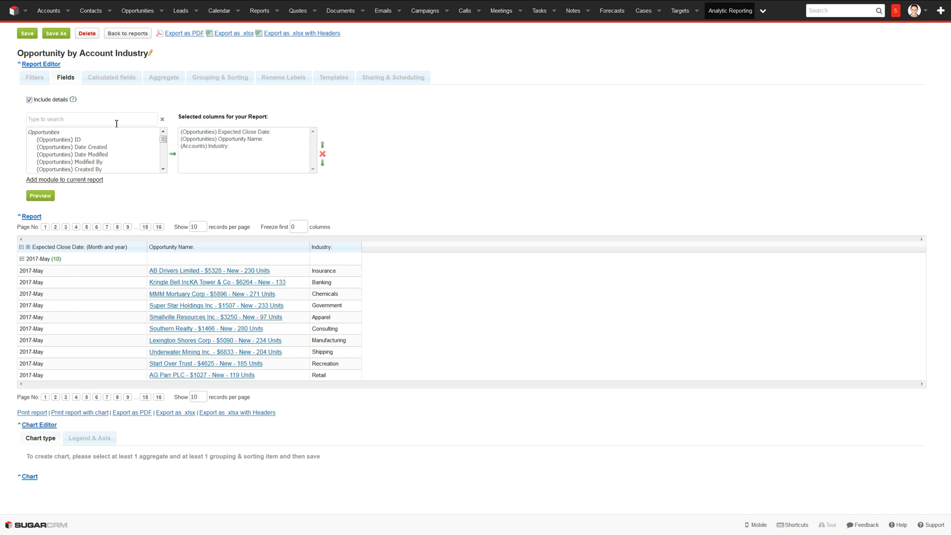
{"action": "type", "text": "stage"}
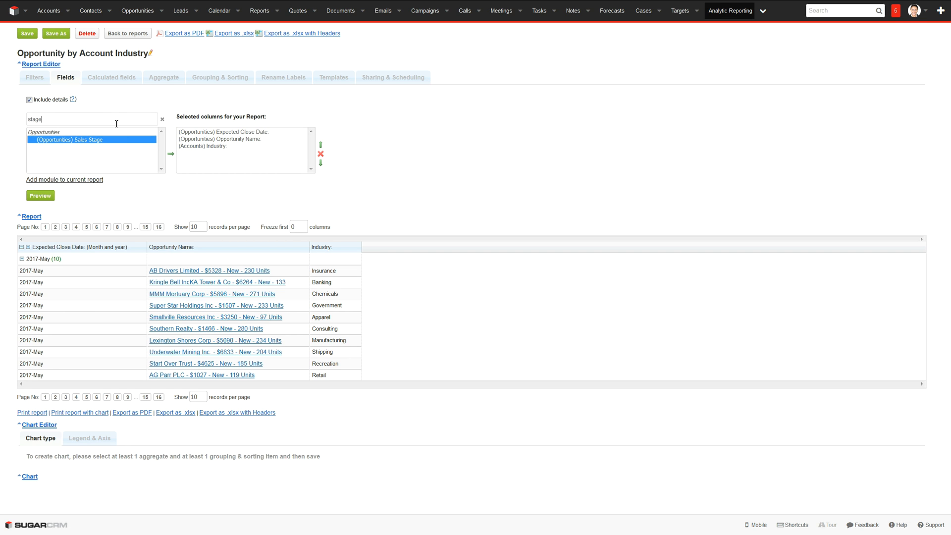
{"action": "left_click", "coordinate": [170, 153]}
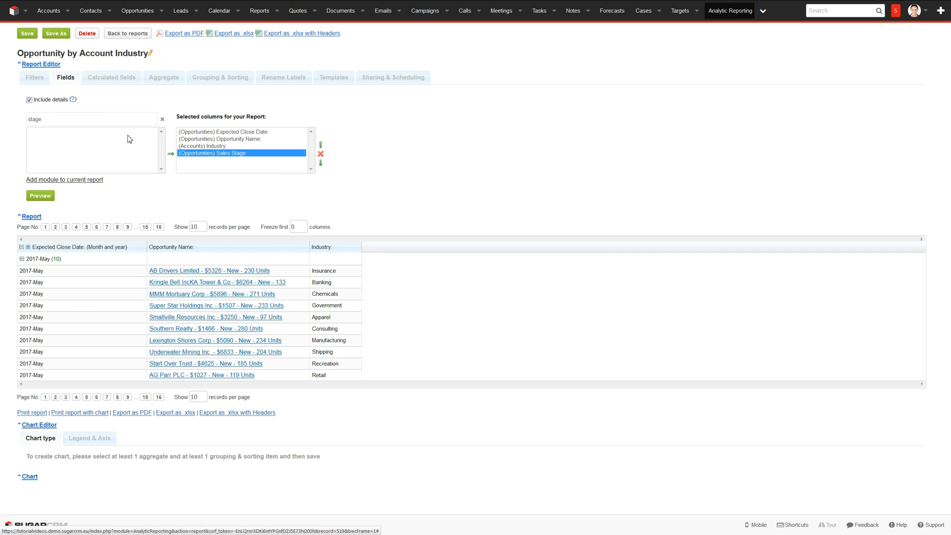
{"action": "double_click", "coordinate": [102, 119]}
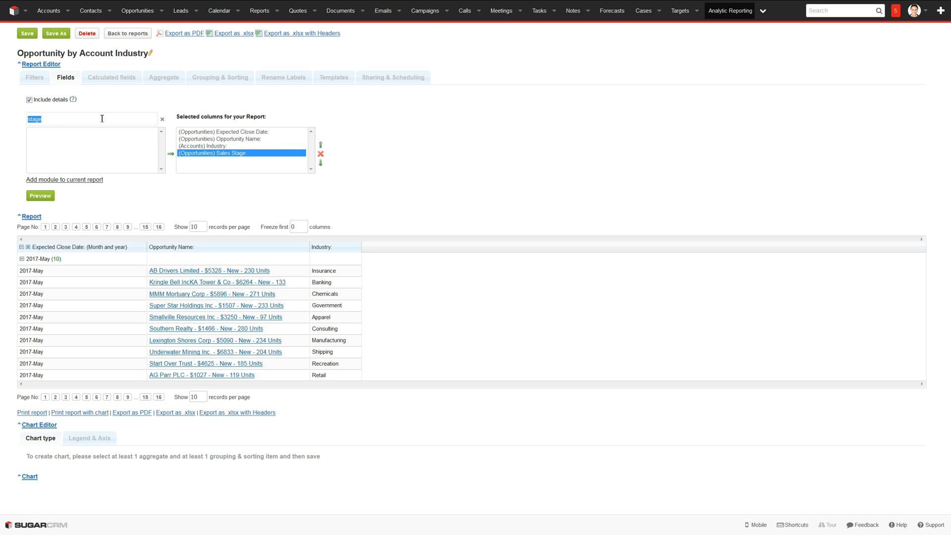
{"action": "type", "text": "type"}
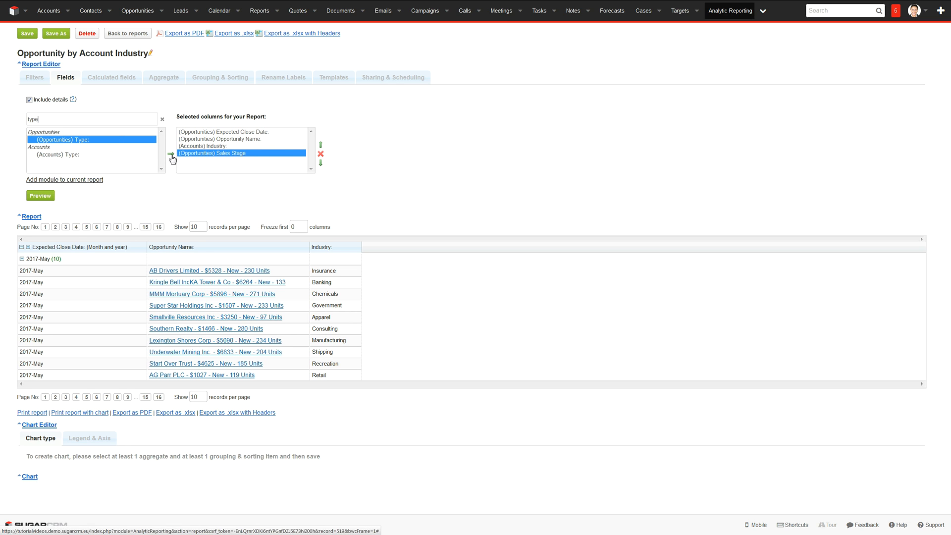
{"action": "left_click", "coordinate": [171, 153]}
Add the Opportunities Likely and Opportunities ID fields to the report's selected columns
{"action": "double_click", "coordinate": [101, 120]}
{"action": "type", "text": "likel"}
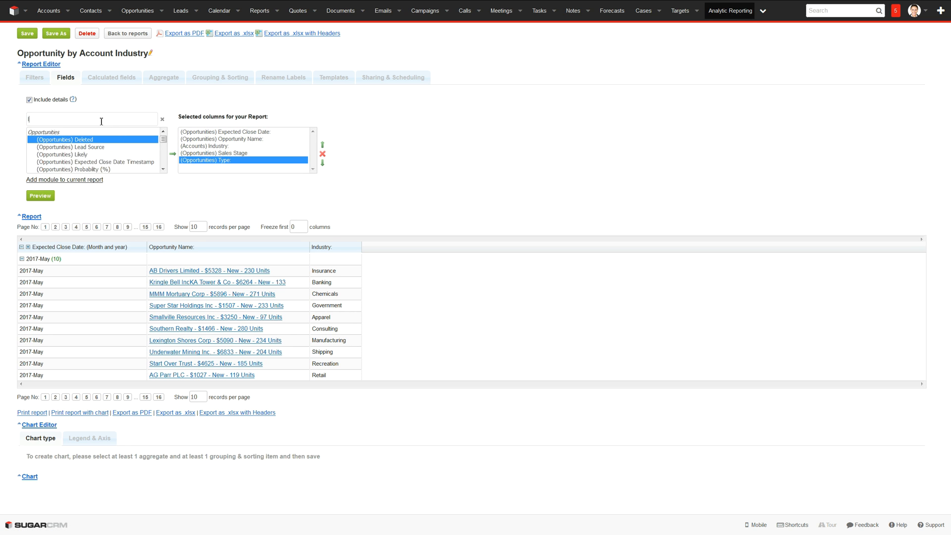
{"action": "left_click", "coordinate": [170, 154]}
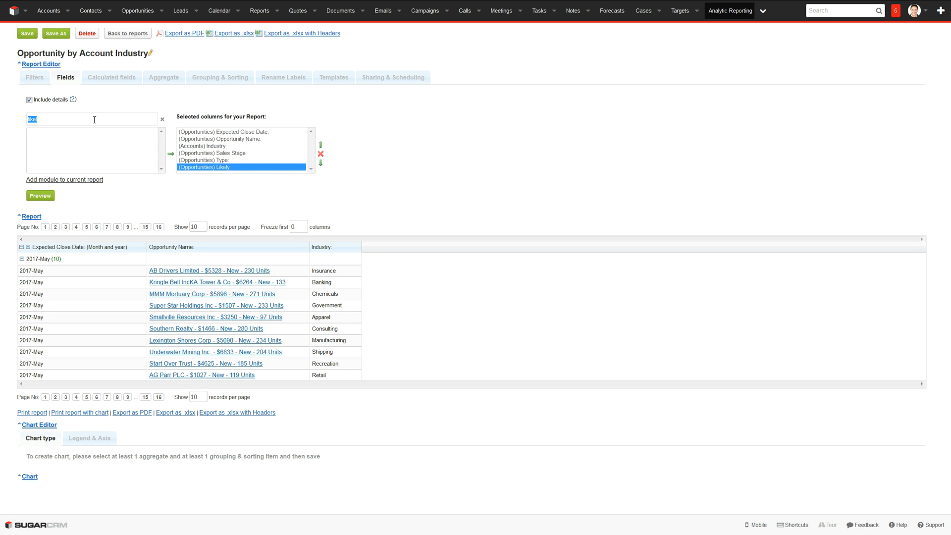
{"action": "type", "text": "id"}
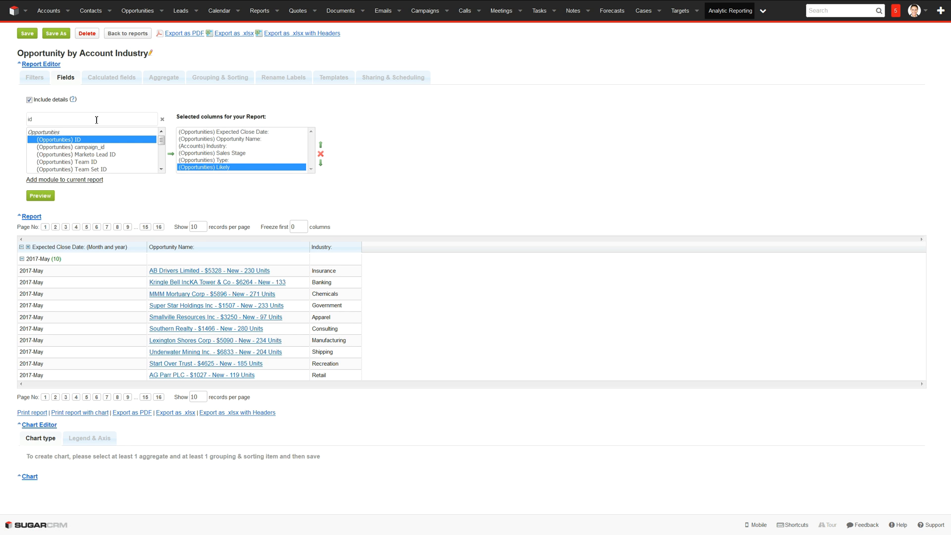
{"action": "left_click", "coordinate": [170, 153]}
Move the Accounts Industry column ahead of Opportunity Name and preview the report with the new column order
{"action": "left_click", "coordinate": [228, 143]}
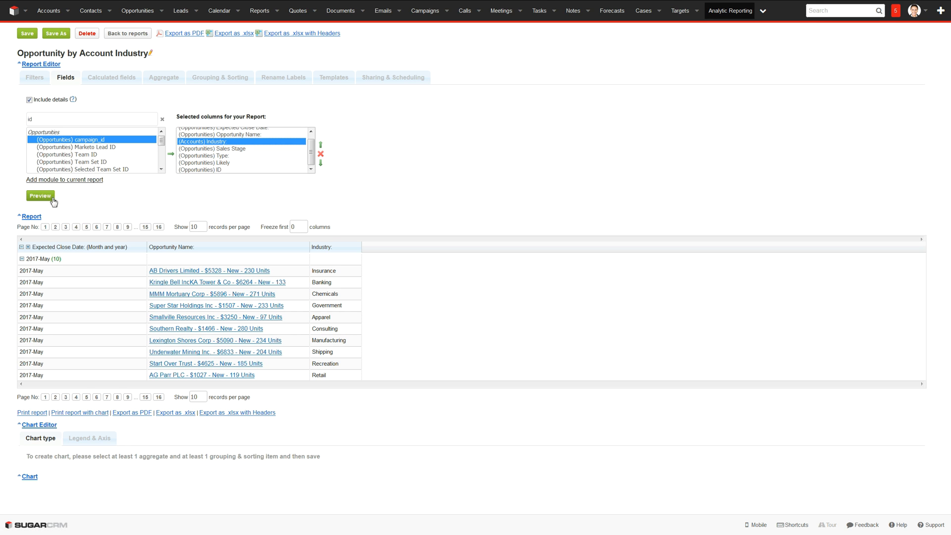
{"action": "left_click", "coordinate": [40, 196]}
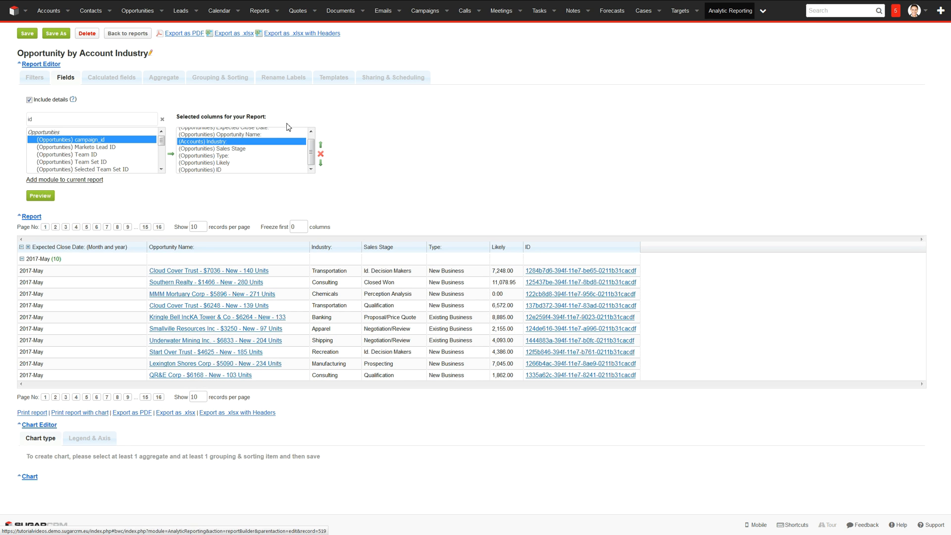
{"action": "left_click", "coordinate": [320, 144]}
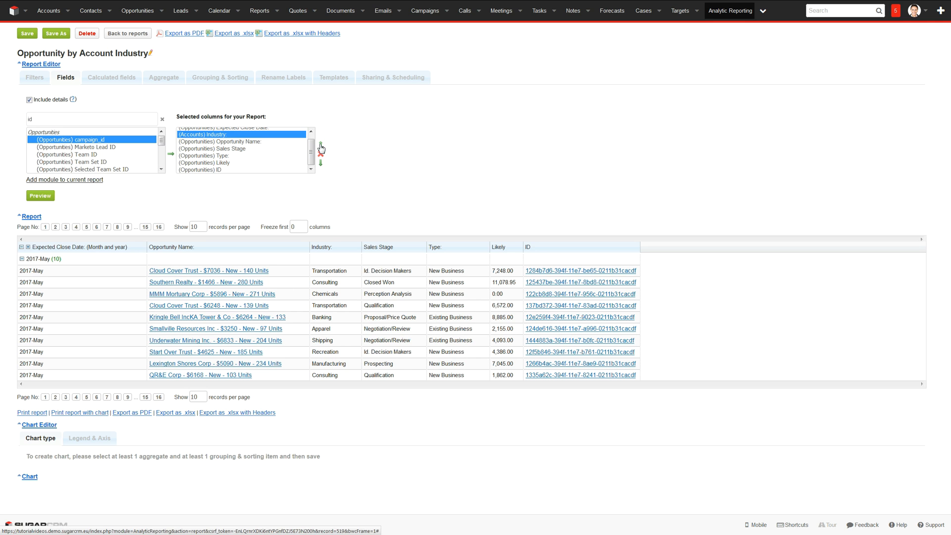
{"action": "left_click", "coordinate": [47, 196]}
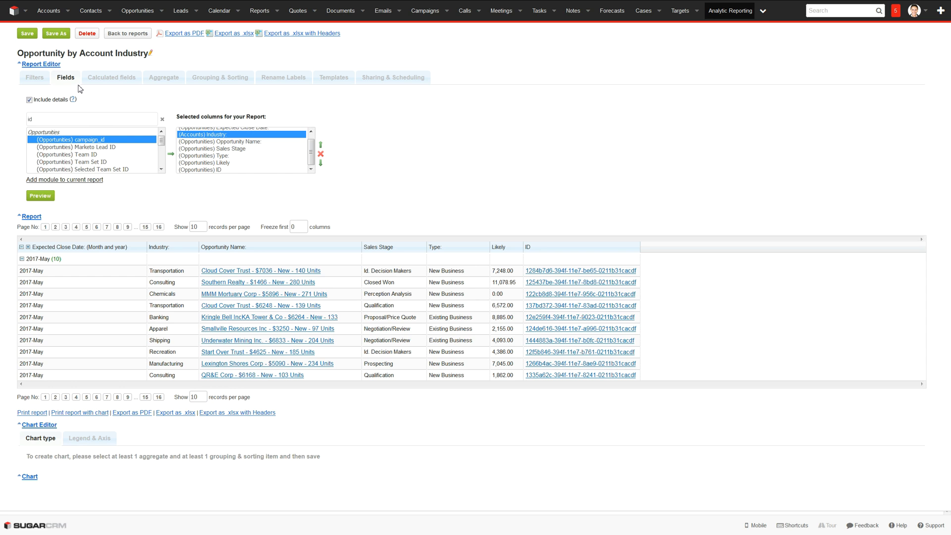
Add an aggregate that counts the Opportunities ID field
{"action": "left_click", "coordinate": [155, 79]}
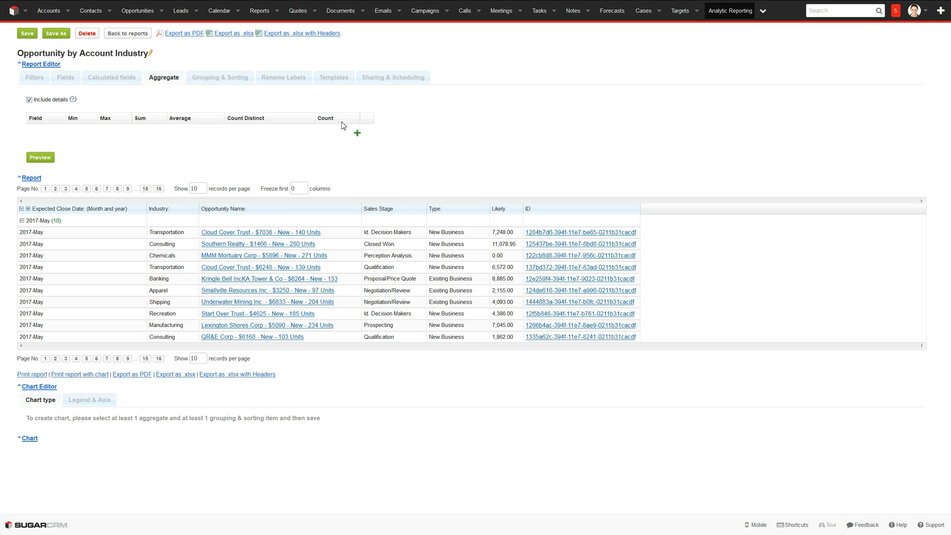
{"action": "left_click", "coordinate": [224, 79]}
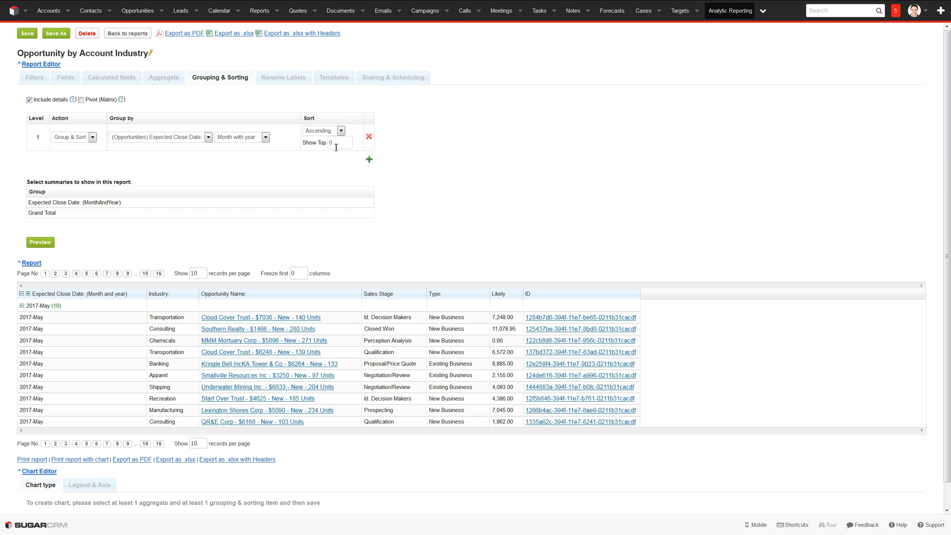
{"action": "left_click", "coordinate": [168, 83]}
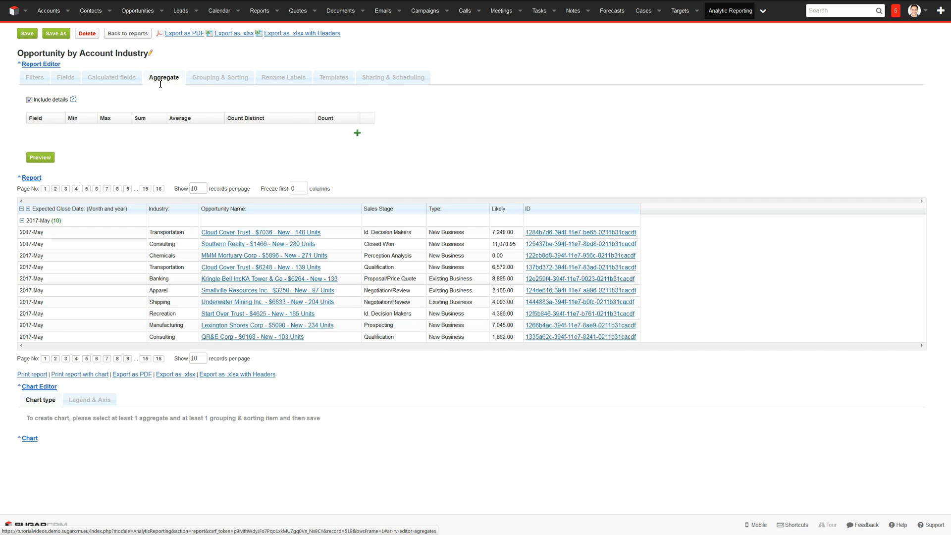
{"action": "left_click", "coordinate": [358, 136]}
{"action": "left_click", "coordinate": [99, 131]}
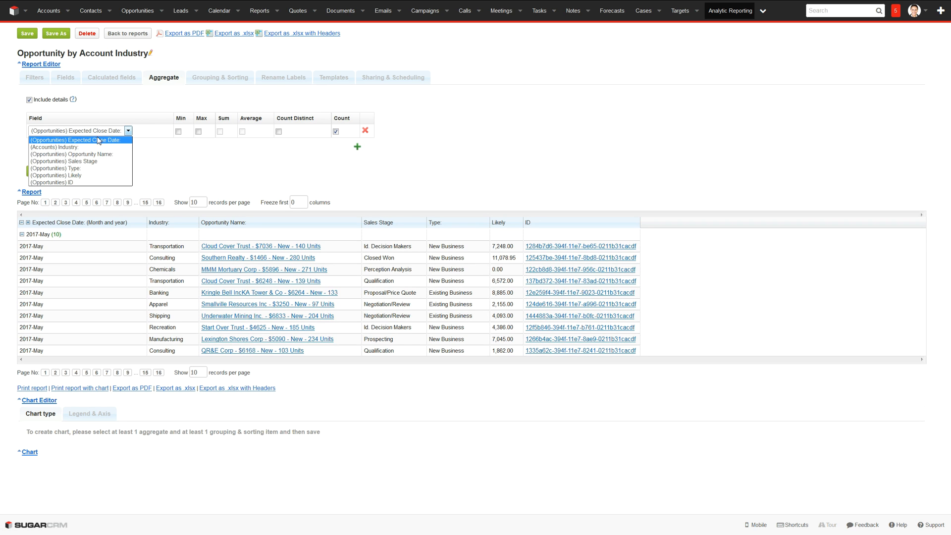
{"action": "left_click", "coordinate": [82, 183]}
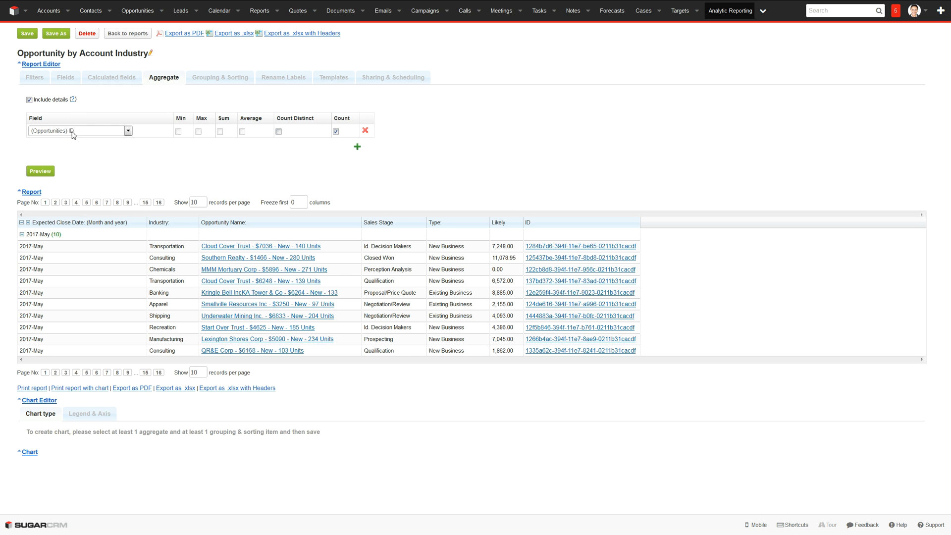
Add a second aggregate on the Opportunities Likely field, with Sum enabled and Count disabled
{"action": "left_click", "coordinate": [357, 147]}
{"action": "left_click", "coordinate": [109, 147]}
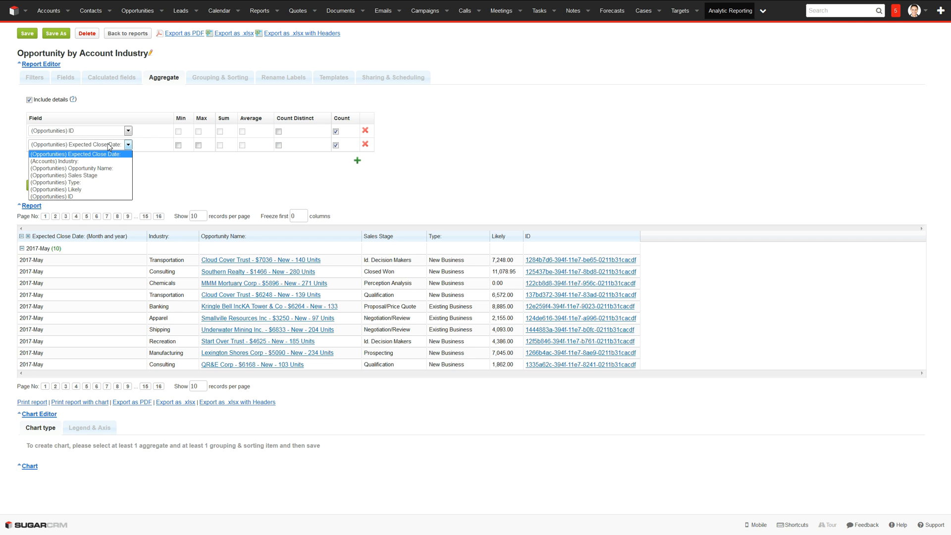
{"action": "left_click", "coordinate": [99, 190]}
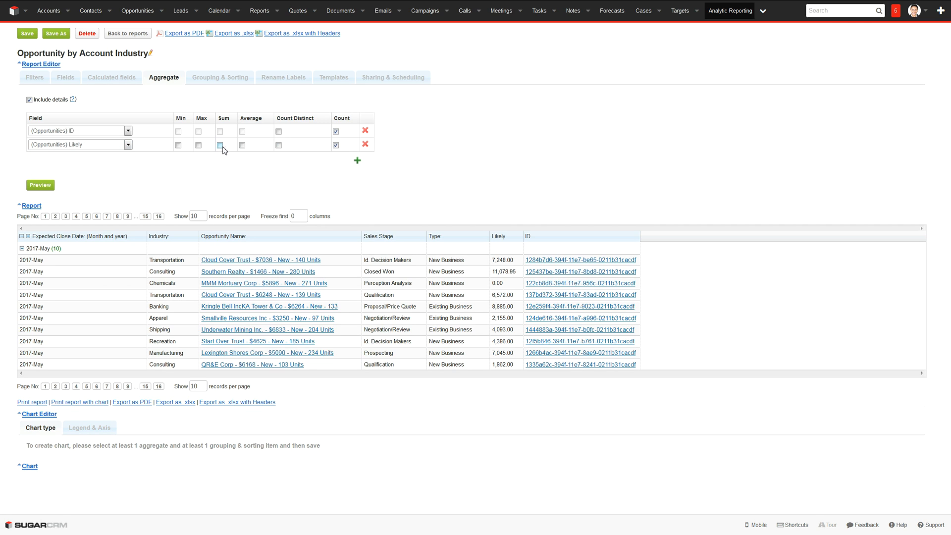
{"action": "left_click", "coordinate": [220, 146]}
{"action": "left_click", "coordinate": [336, 145]}
Add a second Group & Sort level that groups the report by Accounts Industry
{"action": "left_click", "coordinate": [208, 82]}
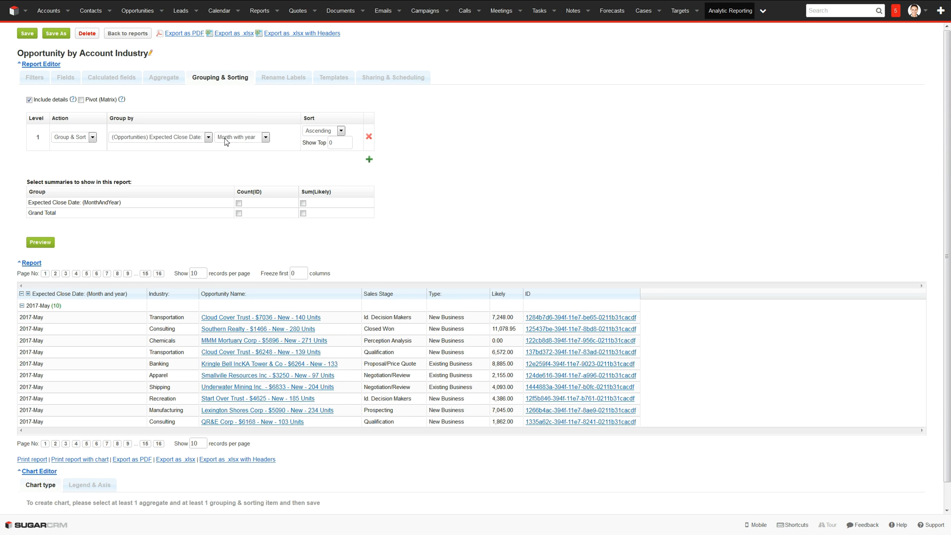
{"action": "left_click", "coordinate": [369, 162]}
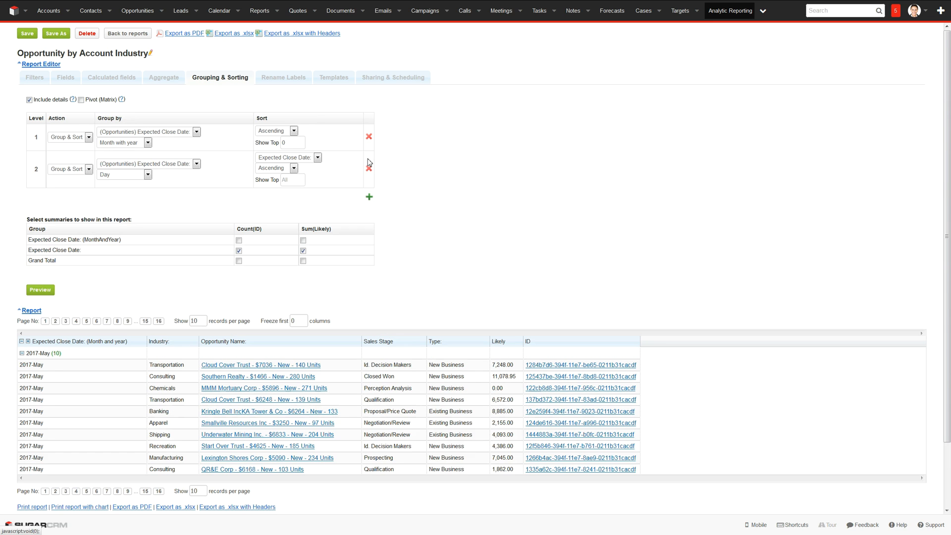
{"action": "left_click", "coordinate": [150, 165]}
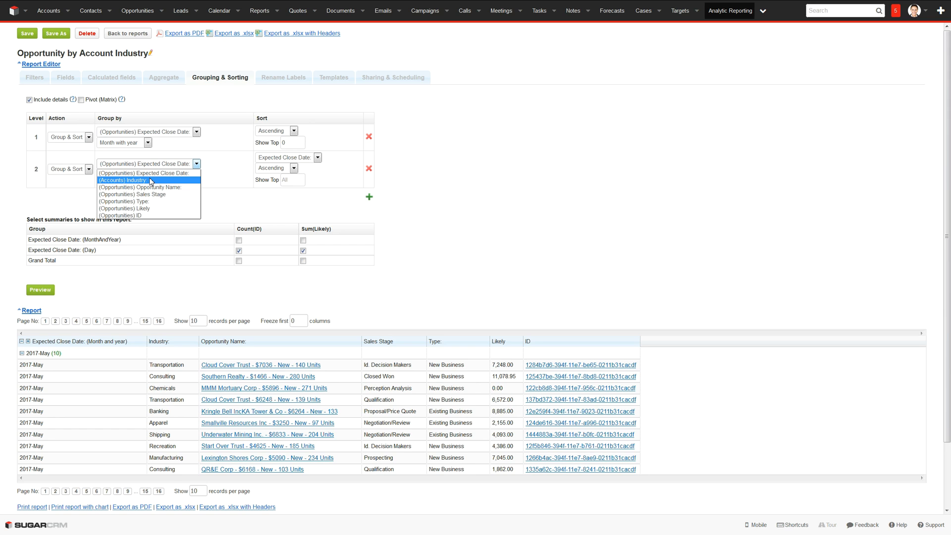
{"action": "left_click", "coordinate": [151, 181]}
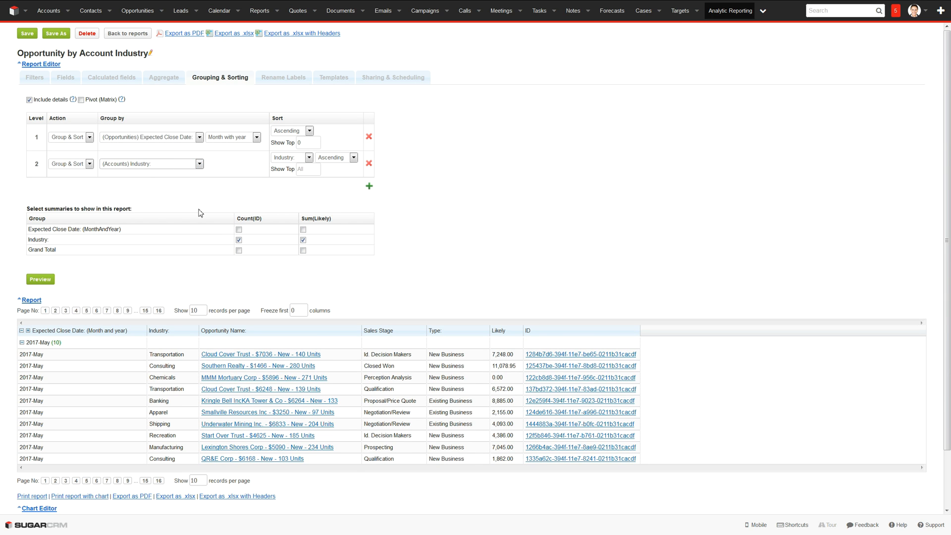
Set the report to show 50 records per page and preview it
{"action": "double_click", "coordinate": [197, 310]}
{"action": "type", "text": "50"}
{"action": "left_click", "coordinate": [48, 282]}
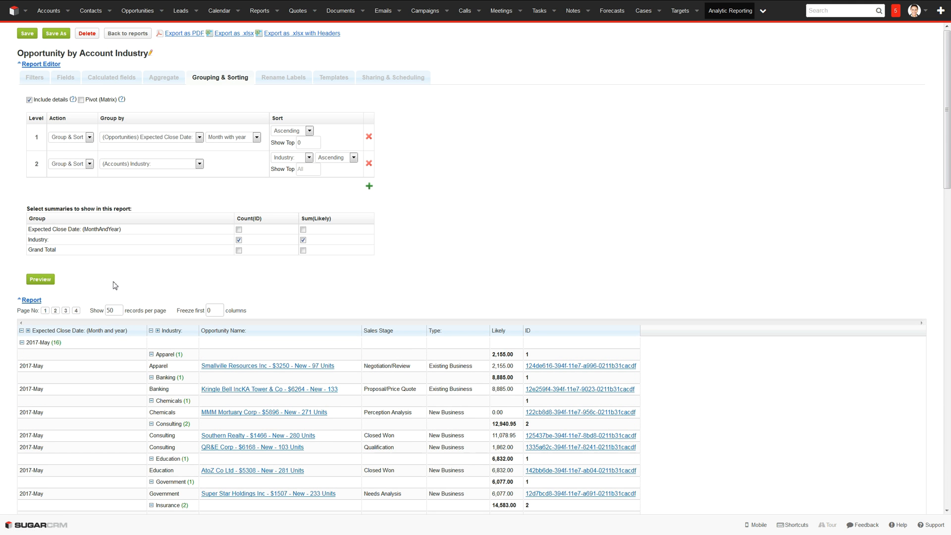
Examine the previewed report's month and industry groups with their Likely sums and ID counts
{"action": "scroll", "coordinate": [119, 285], "scroll_direction": "down", "scroll_amount": 1}
{"action": "scroll", "coordinate": [121, 287], "scroll_direction": "down", "scroll_amount": 2}
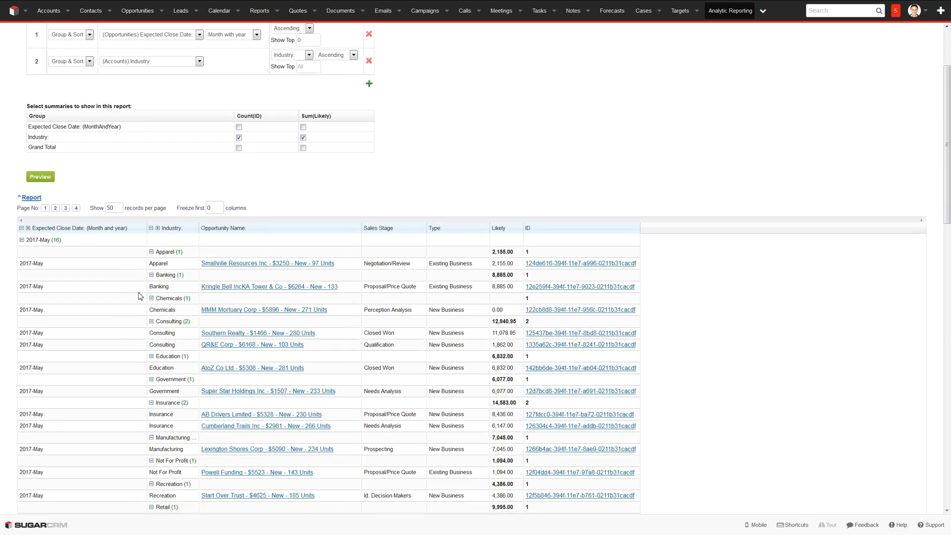
{"action": "scroll", "coordinate": [374, 395], "scroll_direction": "down", "scroll_amount": 3}
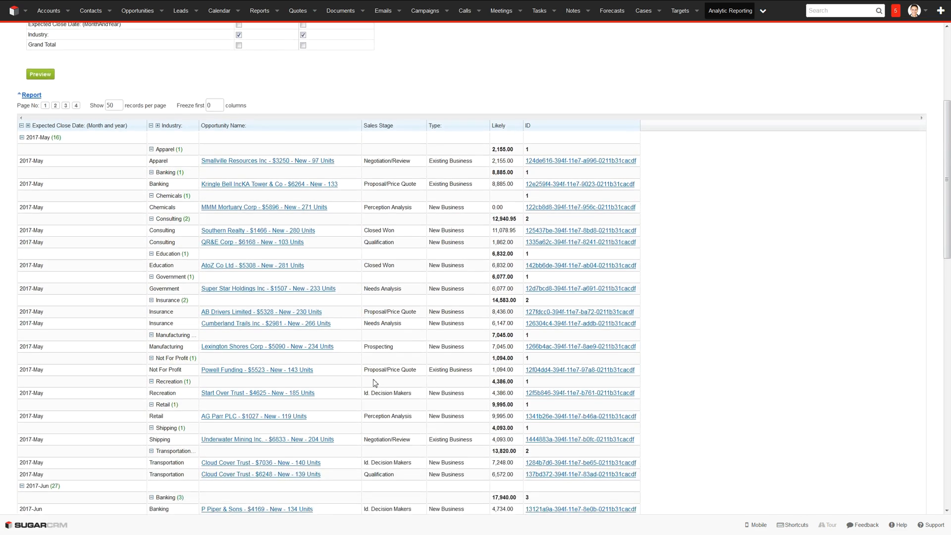
{"action": "scroll", "coordinate": [374, 383], "scroll_direction": "down", "scroll_amount": 5}
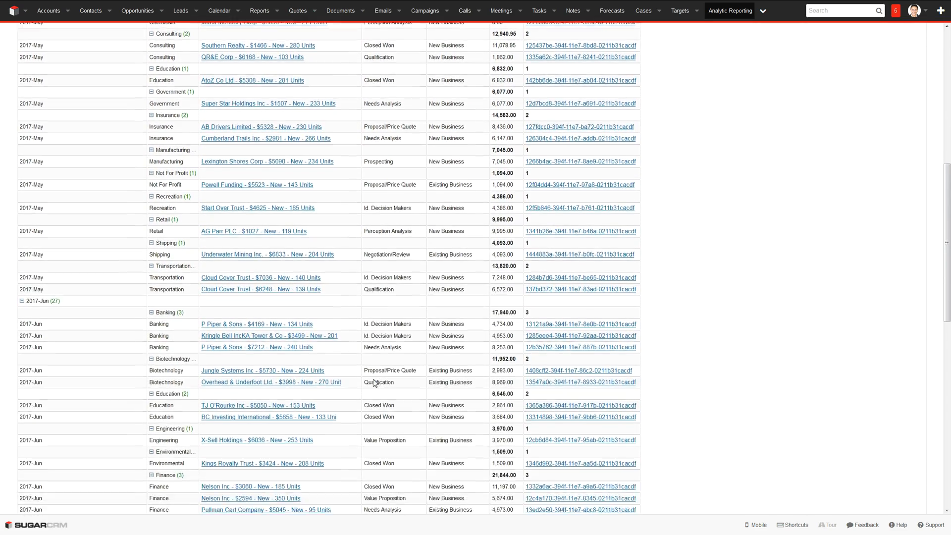
{"action": "scroll", "coordinate": [374, 383], "scroll_direction": "down", "scroll_amount": 8}
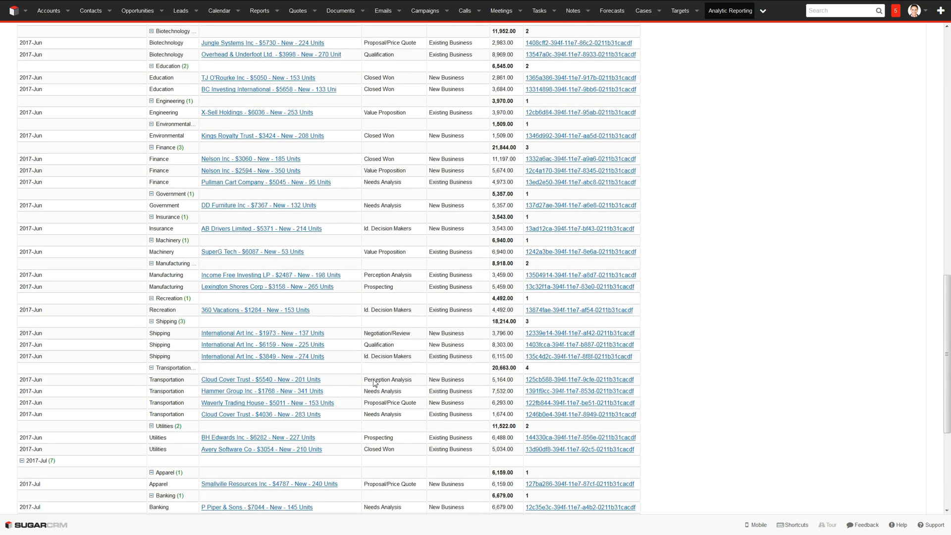
{"action": "scroll", "coordinate": [374, 383], "scroll_direction": "up", "scroll_amount": 8}
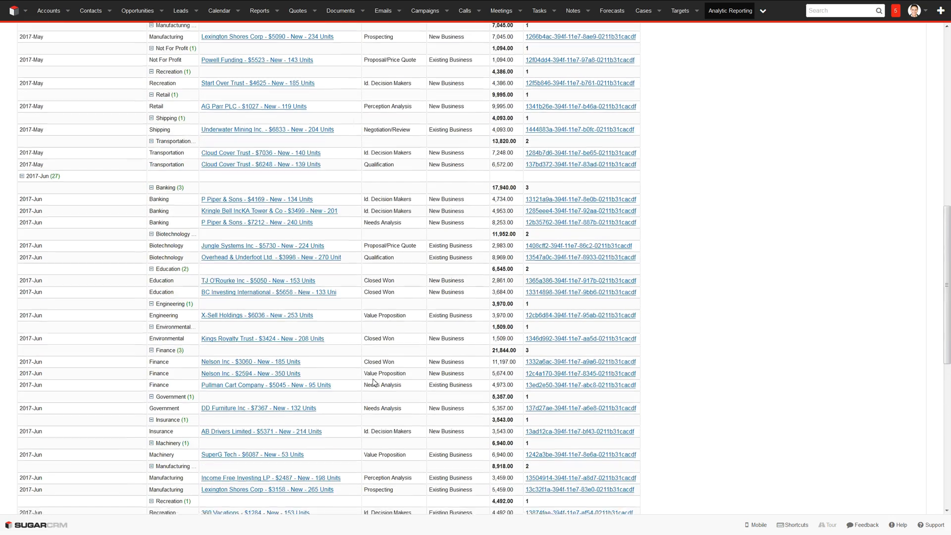
{"action": "scroll", "coordinate": [307, 349], "scroll_direction": "up", "scroll_amount": 6}
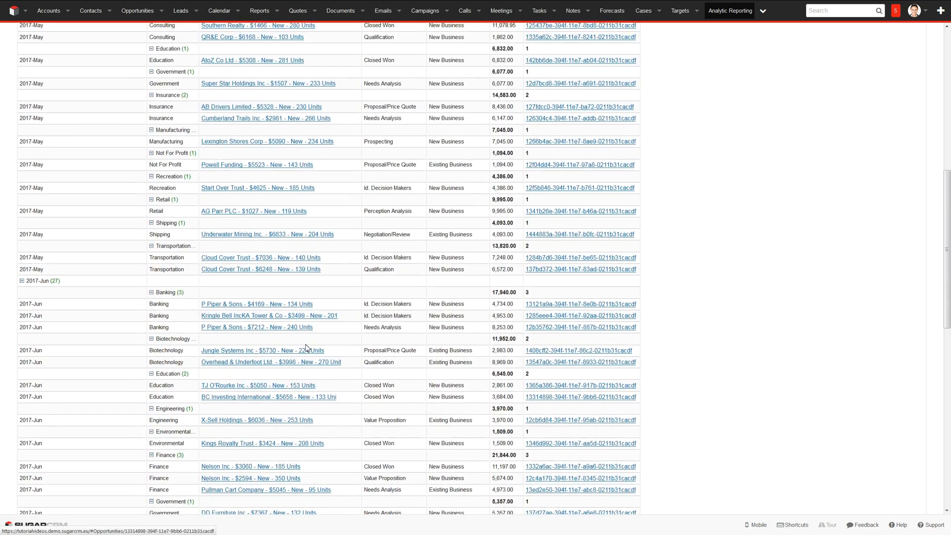
{"action": "scroll", "coordinate": [307, 348], "scroll_direction": "up", "scroll_amount": 2}
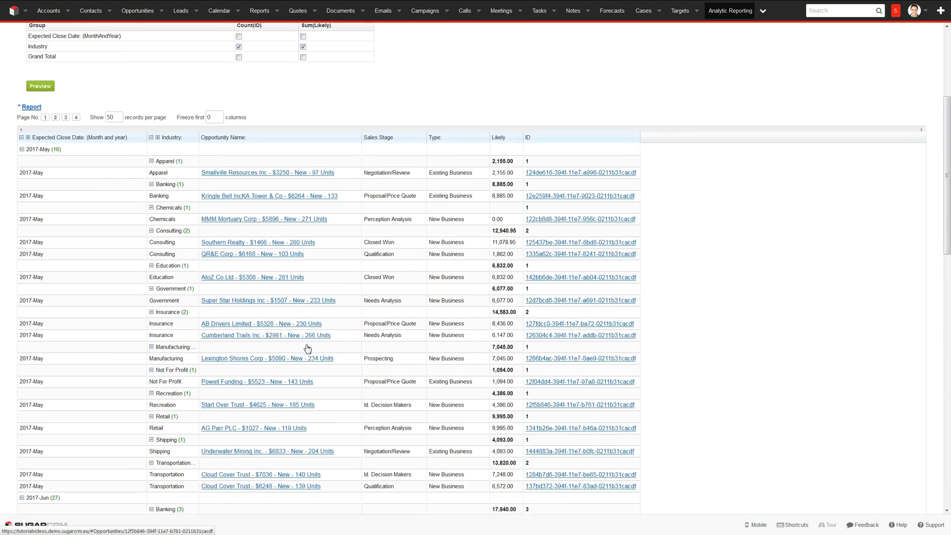
{"action": "scroll", "coordinate": [307, 348], "scroll_direction": "up", "scroll_amount": 2}
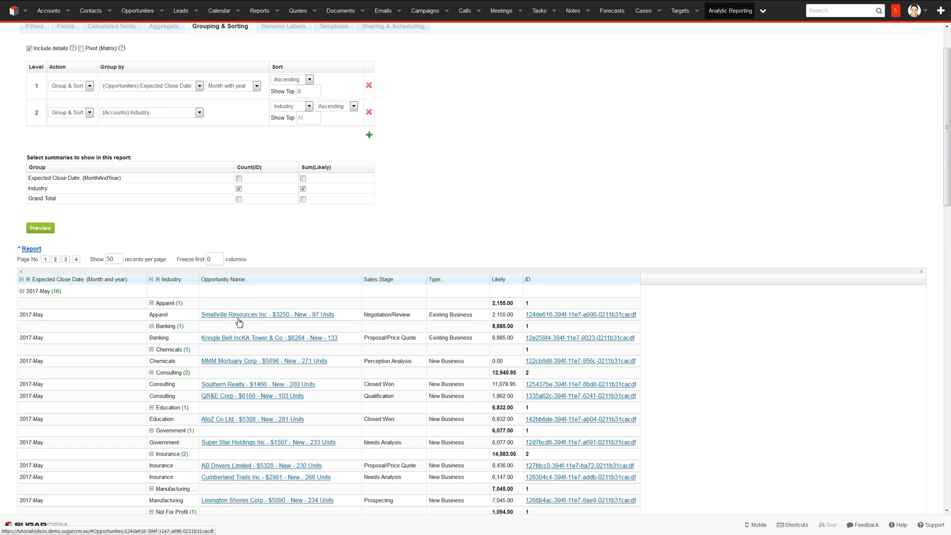
{"action": "scroll", "coordinate": [223, 313], "scroll_direction": "up", "scroll_amount": 1}
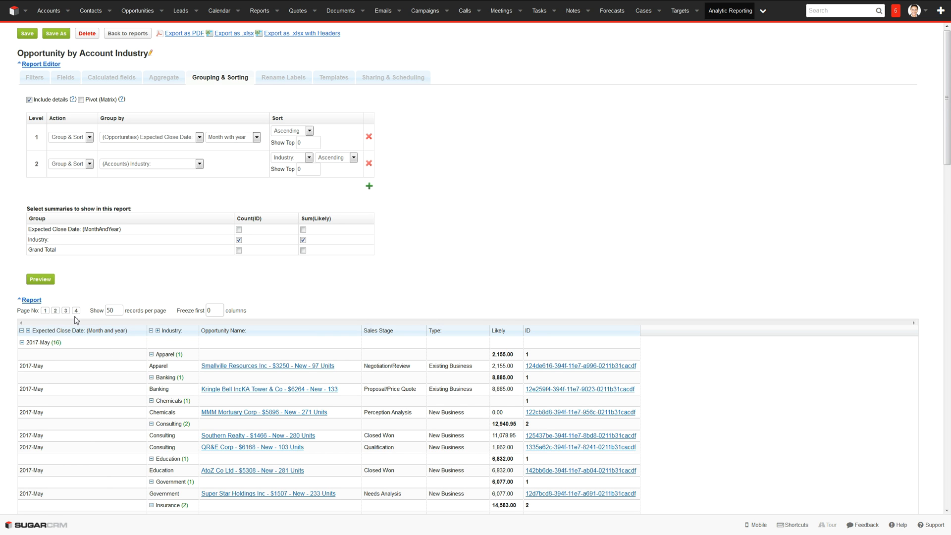
{"action": "scroll", "coordinate": [77, 320], "scroll_direction": "down", "scroll_amount": 5}
{"action": "scroll", "coordinate": [78, 326], "scroll_direction": "up", "scroll_amount": 5}
Exclude the record details from the report and preview the summary rows by month and industry
{"action": "left_click", "coordinate": [29, 100]}
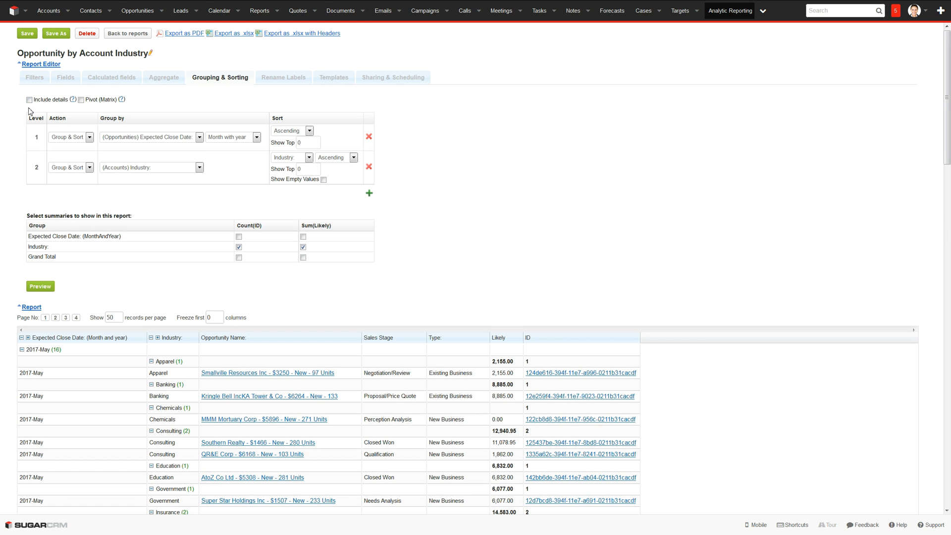
{"action": "left_click", "coordinate": [49, 289]}
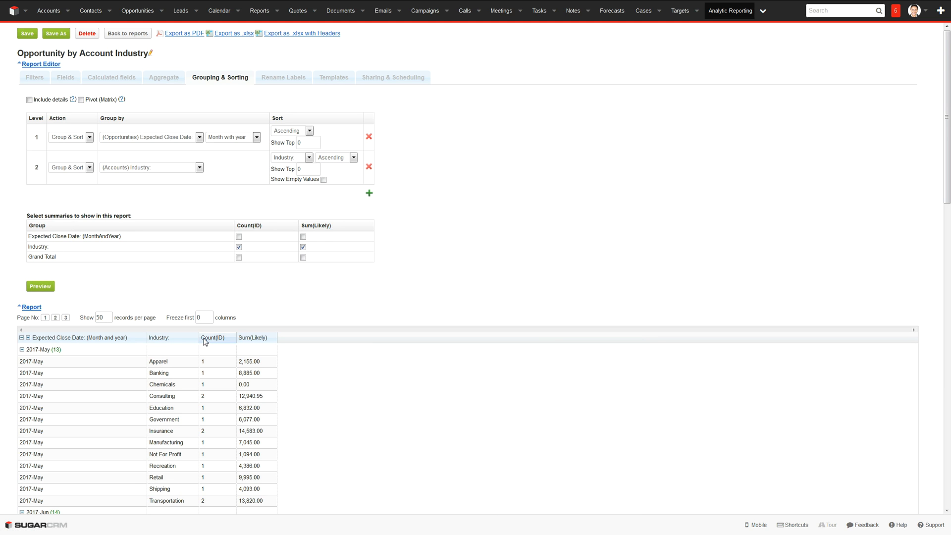
{"action": "scroll", "coordinate": [206, 347], "scroll_direction": "down", "scroll_amount": 2}
{"action": "scroll", "coordinate": [208, 345], "scroll_direction": "down", "scroll_amount": 10}
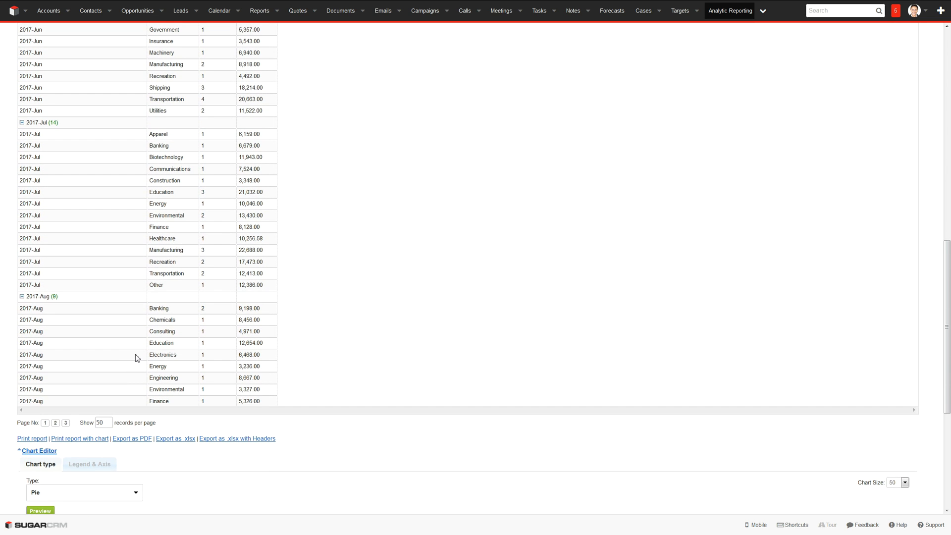
{"action": "scroll", "coordinate": [137, 356], "scroll_direction": "up", "scroll_amount": 2}
{"action": "scroll", "coordinate": [137, 354], "scroll_direction": "up", "scroll_amount": 7}
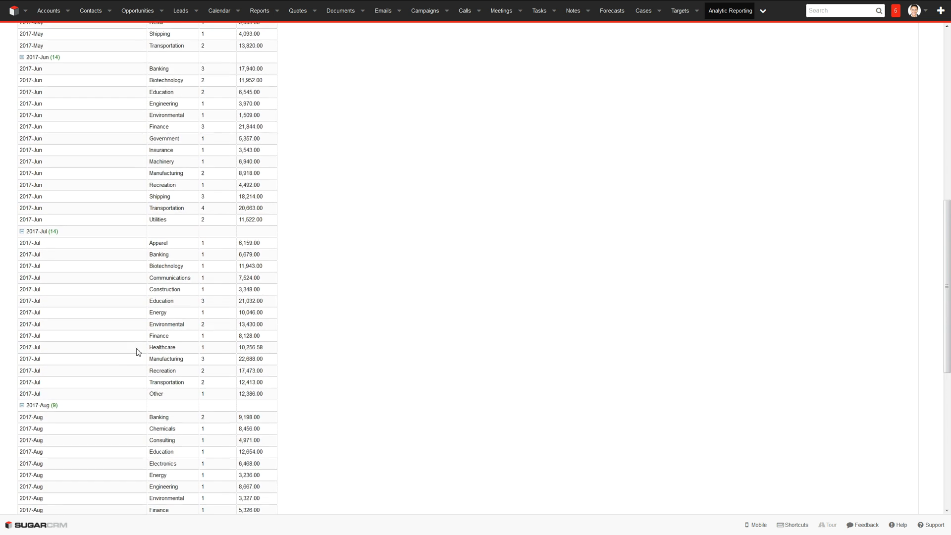
{"action": "scroll", "coordinate": [137, 353], "scroll_direction": "up", "scroll_amount": 13}
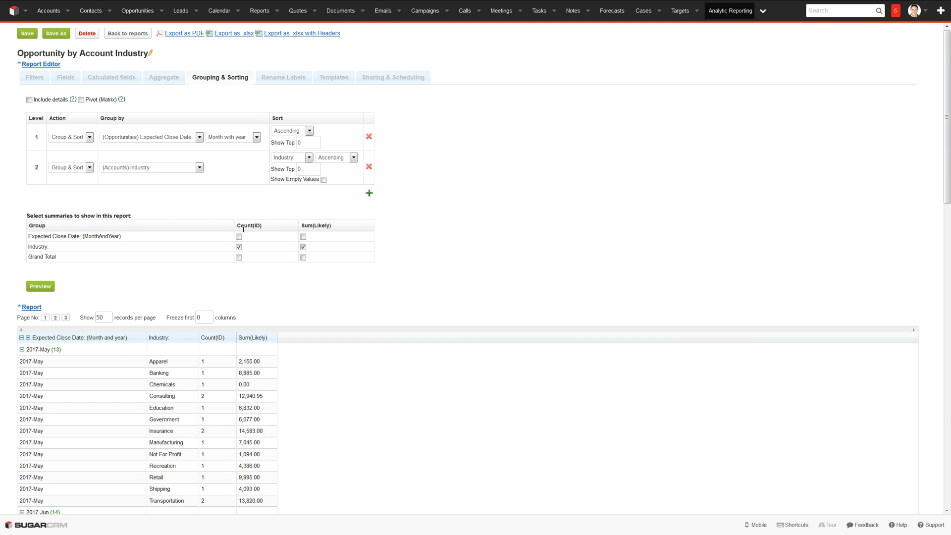
Turn the report into a pivot matrix with the Expected Close Date level positioned as Column
{"action": "left_click", "coordinate": [82, 100]}
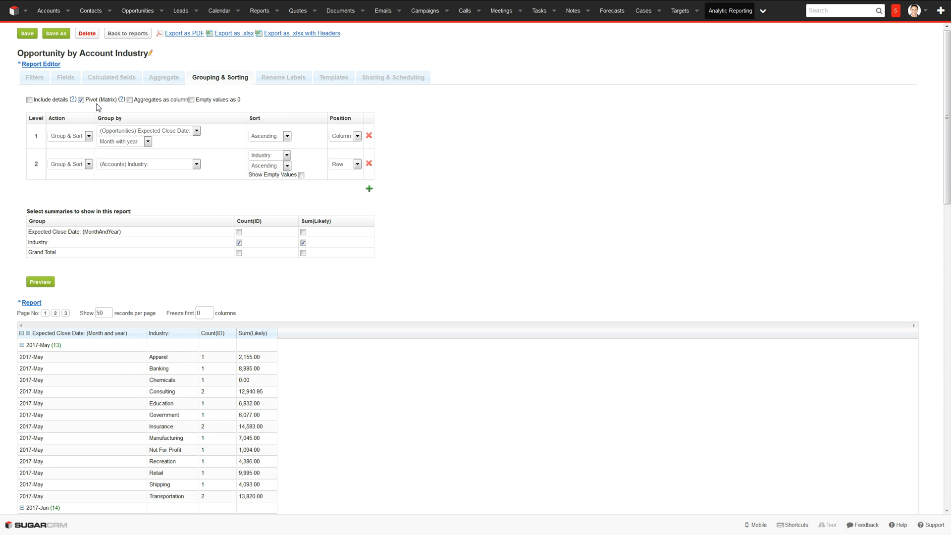
{"action": "left_click", "coordinate": [344, 138]}
{"action": "left_click", "coordinate": [342, 151]}
Enable the Grand Total summaries for Count(ID) and Sum(Likely), and save the report
{"action": "left_click", "coordinate": [239, 253]}
{"action": "left_click", "coordinate": [304, 253]}
{"action": "left_click", "coordinate": [28, 35]}
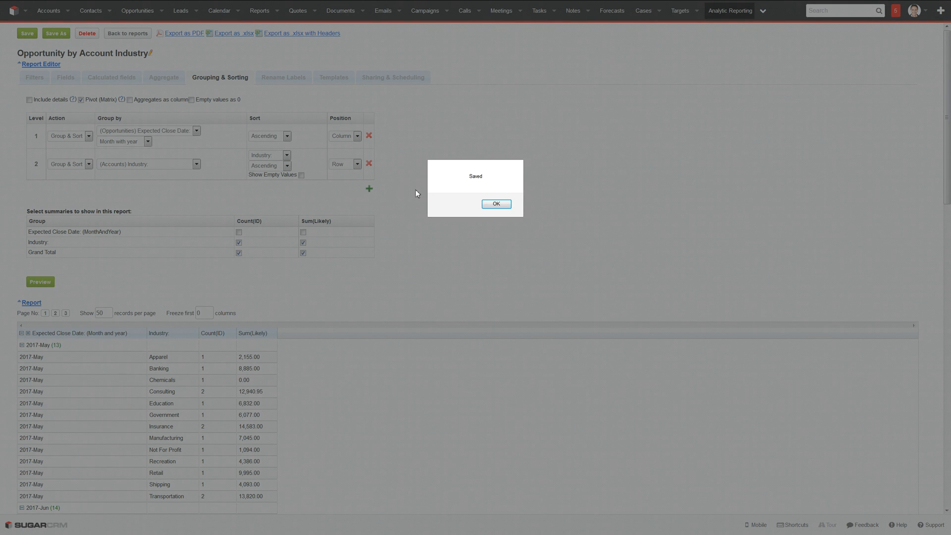
{"action": "left_click", "coordinate": [496, 204]}
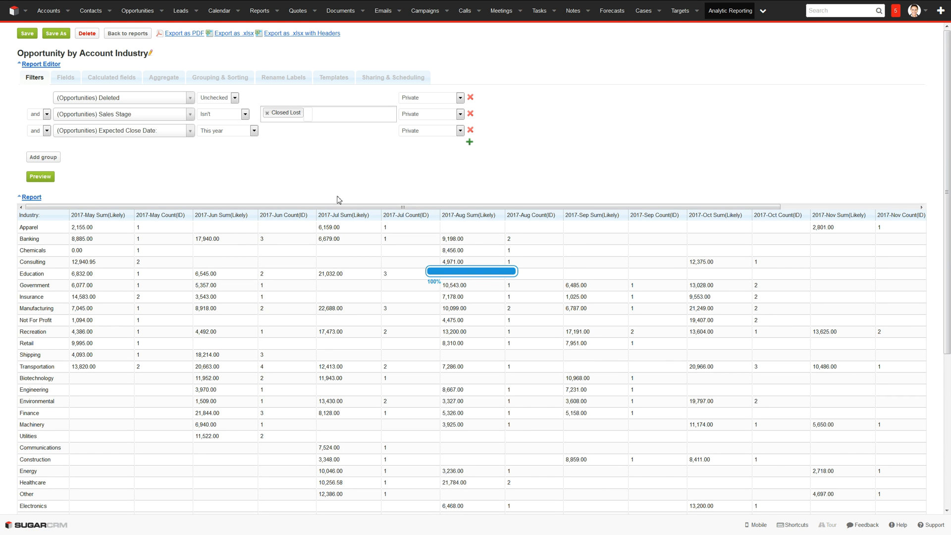
Review the pivot report's monthly Likely sums and ID counts per industry, including the Grand Total row
{"action": "scroll", "coordinate": [337, 203], "scroll_direction": "down", "scroll_amount": 2}
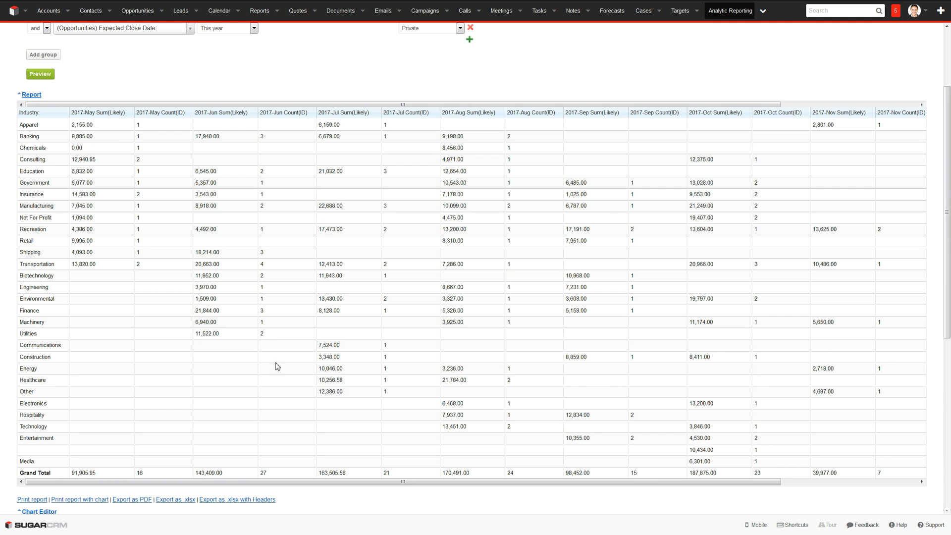
{"action": "scroll", "coordinate": [159, 124], "scroll_direction": "up", "scroll_amount": 1}
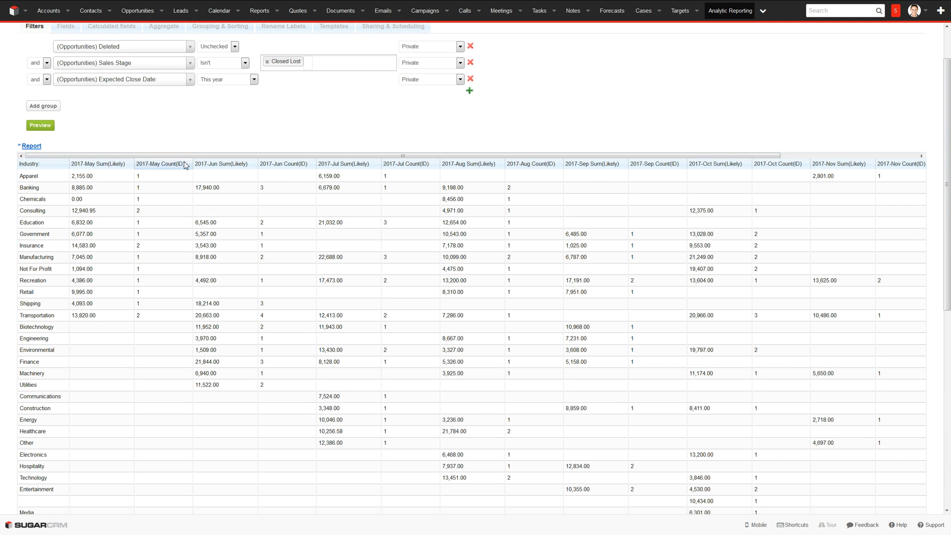
{"action": "left_click_drag", "start_coordinate": [196, 156], "coordinate": [354, 180]}
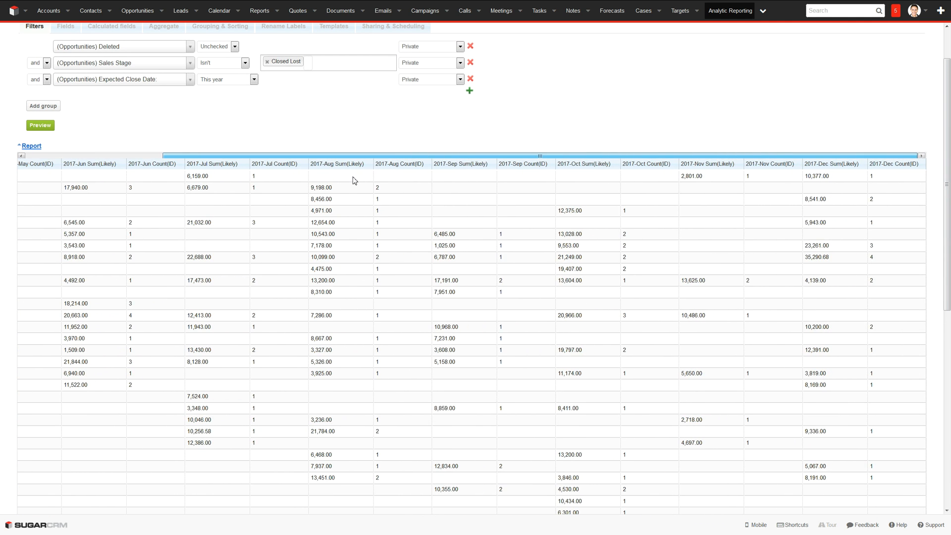
{"action": "scroll", "coordinate": [355, 180], "scroll_direction": "down", "scroll_amount": 1}
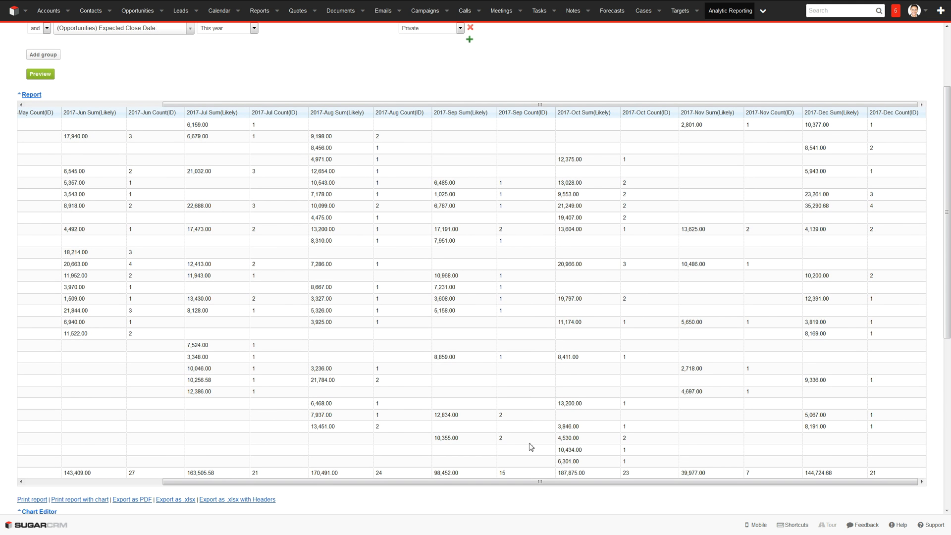
{"action": "left_click_drag", "start_coordinate": [535, 484], "coordinate": [352, 484]}
{"action": "scroll", "coordinate": [325, 465], "scroll_direction": "up", "scroll_amount": 2}
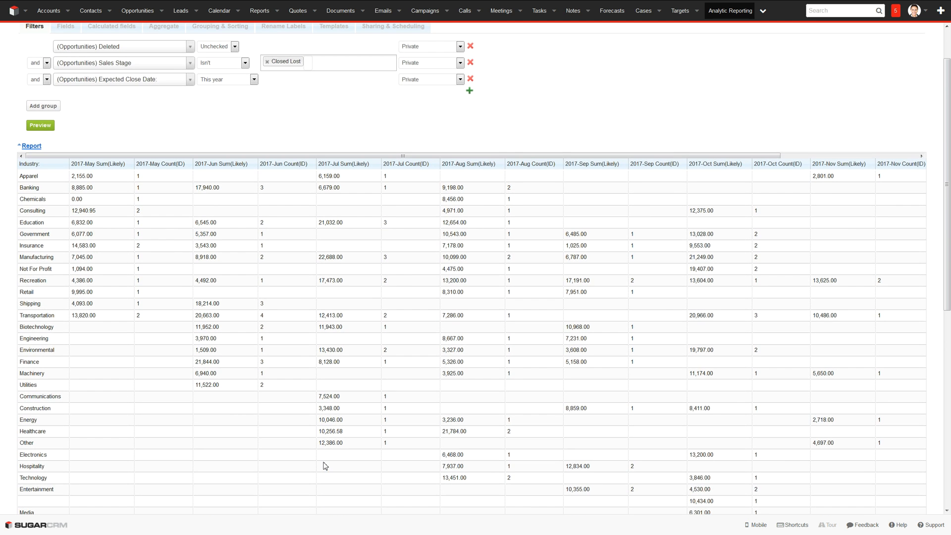
{"action": "scroll", "coordinate": [325, 466], "scroll_direction": "down", "scroll_amount": 2}
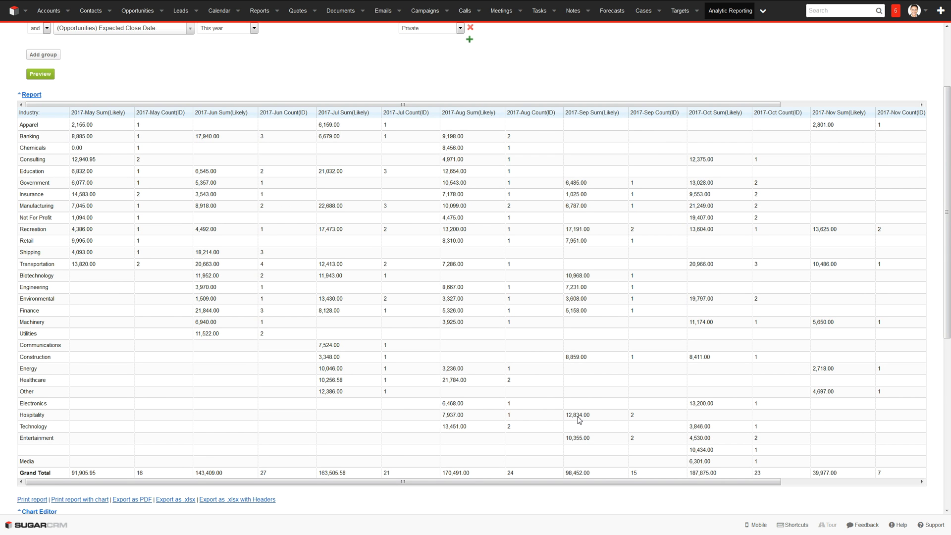
Turn on Aggregates as column for the pivot report and preview the rearranged layout
{"action": "scroll", "coordinate": [244, 214], "scroll_direction": "up", "scroll_amount": 2}
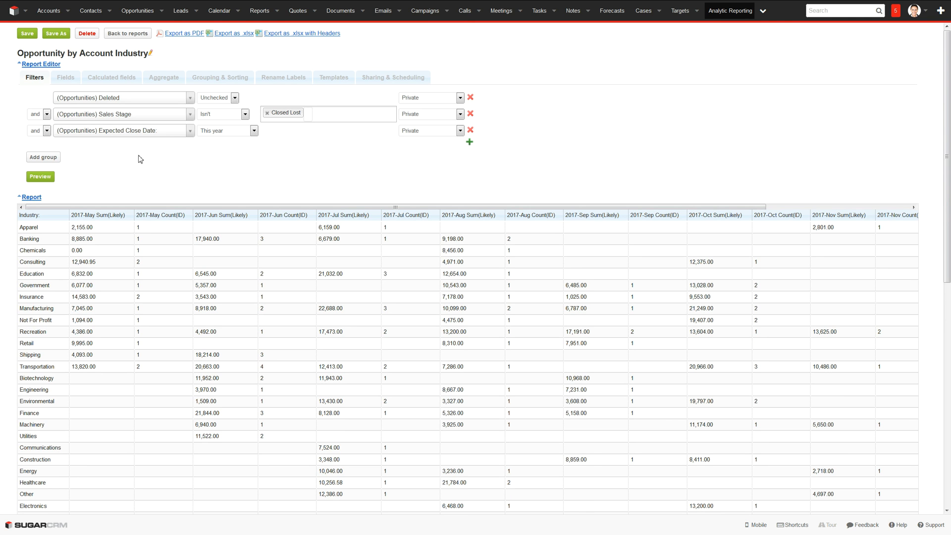
{"action": "left_click", "coordinate": [226, 77]}
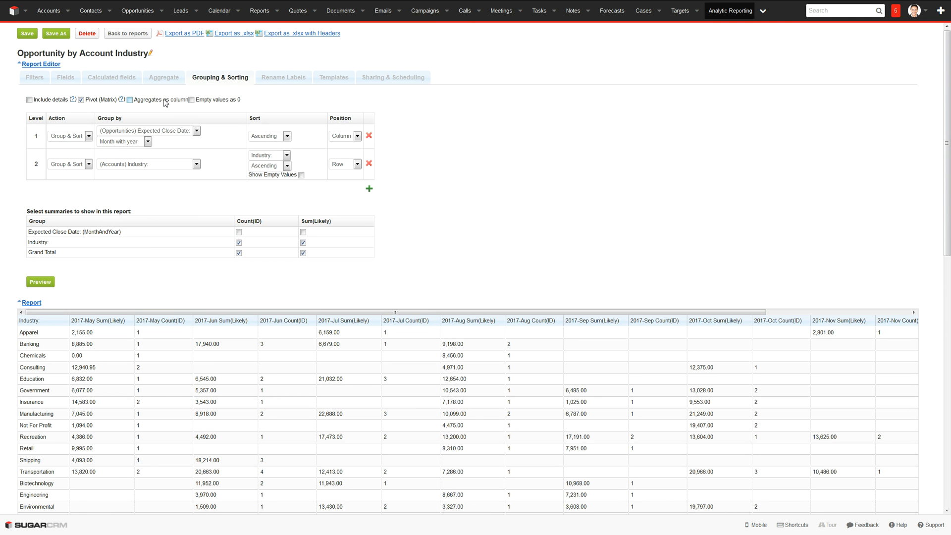
{"action": "left_click", "coordinate": [130, 100]}
{"action": "left_click", "coordinate": [40, 281]}
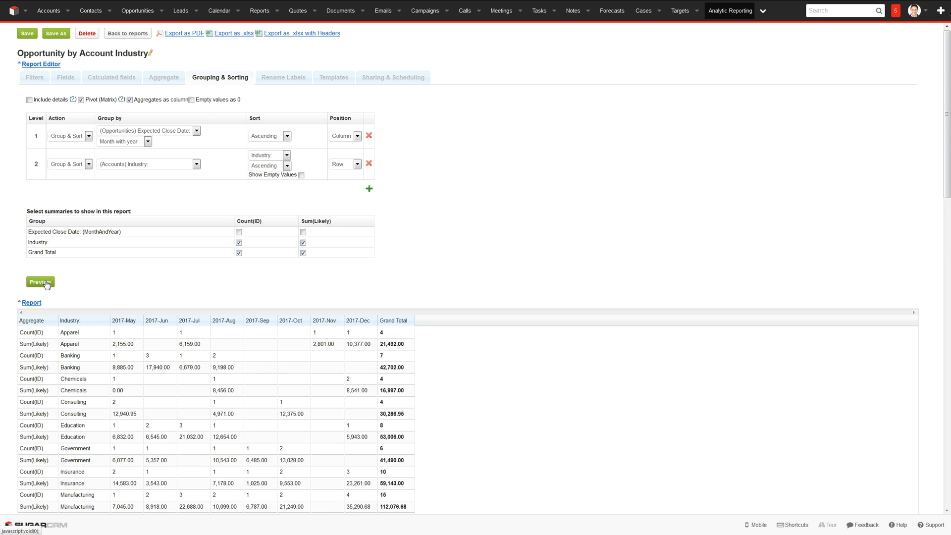
{"action": "scroll", "coordinate": [45, 326], "scroll_direction": "down", "scroll_amount": 2}
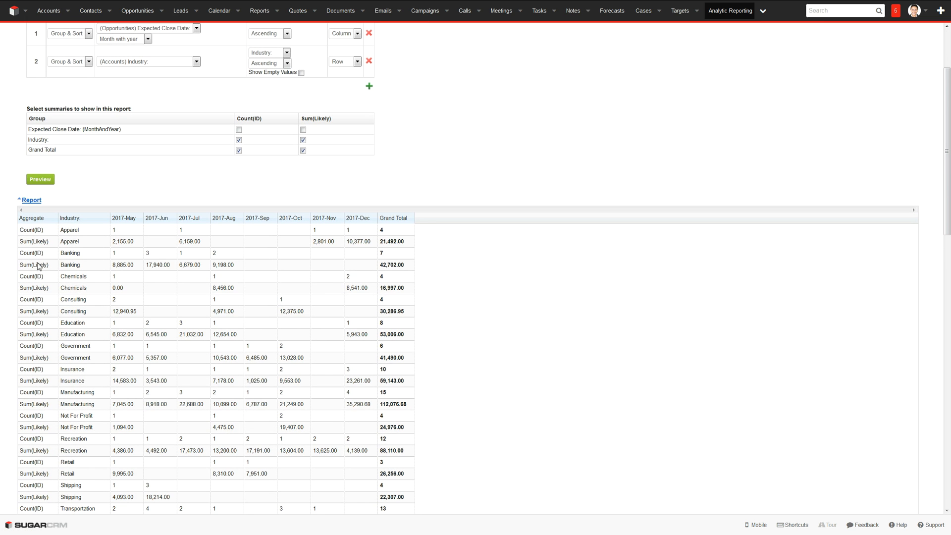
Turn off Aggregates as column, refresh the report preview and return to the report filters
{"action": "scroll", "coordinate": [157, 322], "scroll_direction": "up", "scroll_amount": 2}
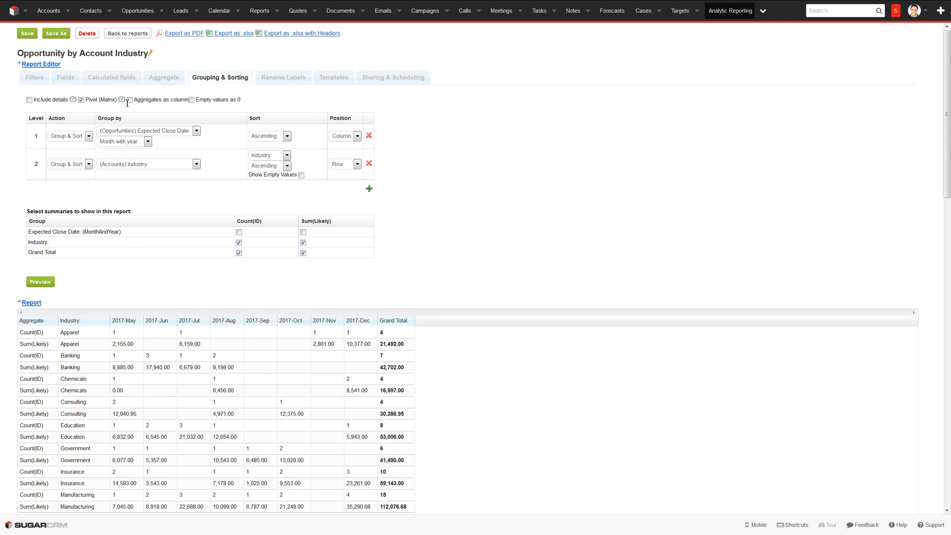
{"action": "left_click", "coordinate": [41, 281]}
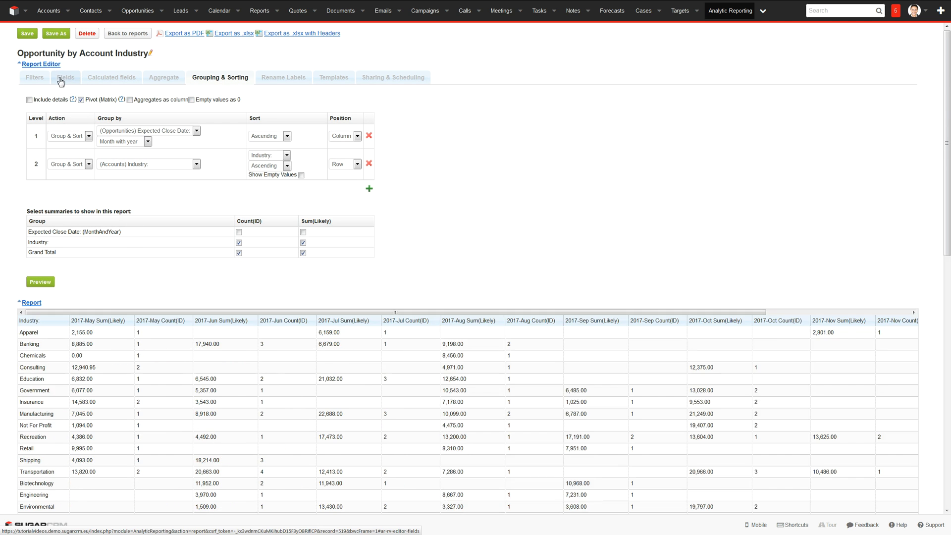
{"action": "left_click", "coordinate": [40, 78]}
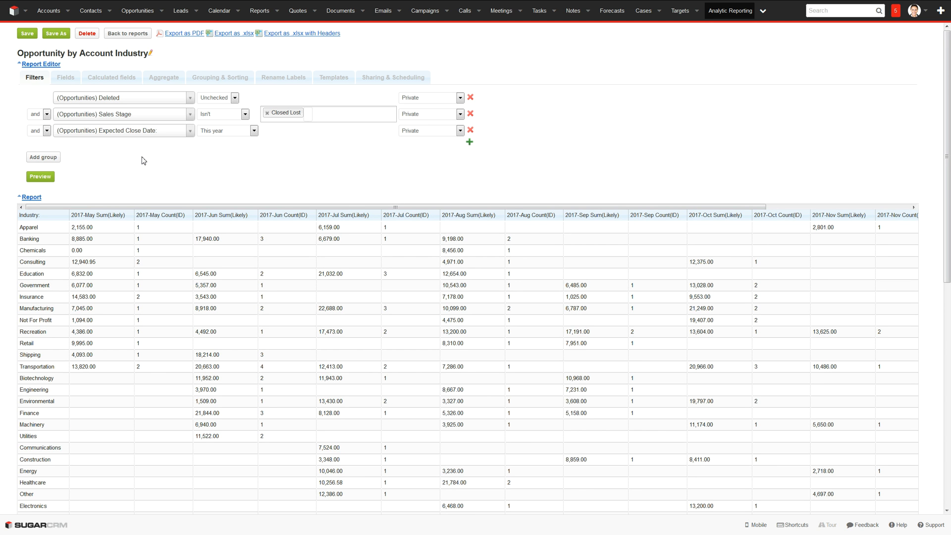
Change the report's chart type from Pie to Column and preview the chart with ID Count per Expected Close Date month
{"action": "scroll", "coordinate": [144, 161], "scroll_direction": "down", "scroll_amount": 8}
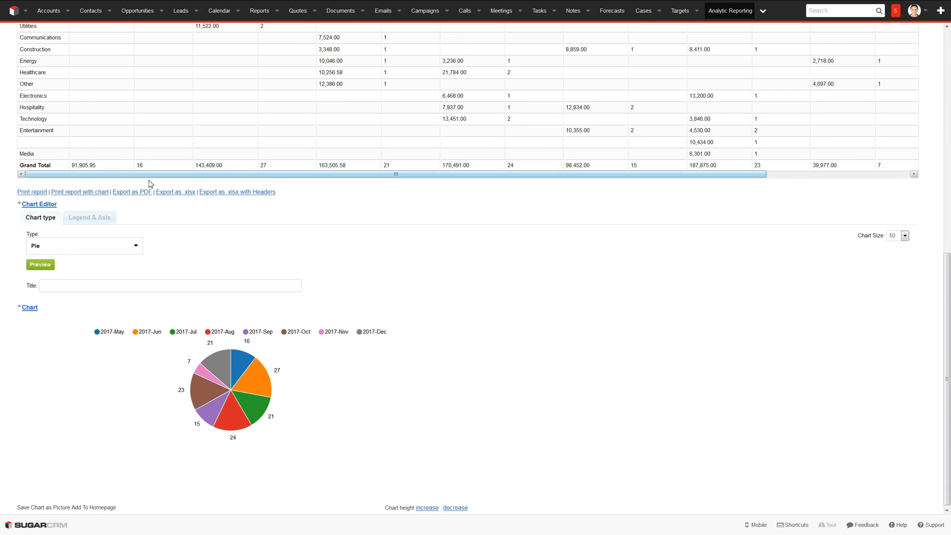
{"action": "left_click", "coordinate": [79, 246]}
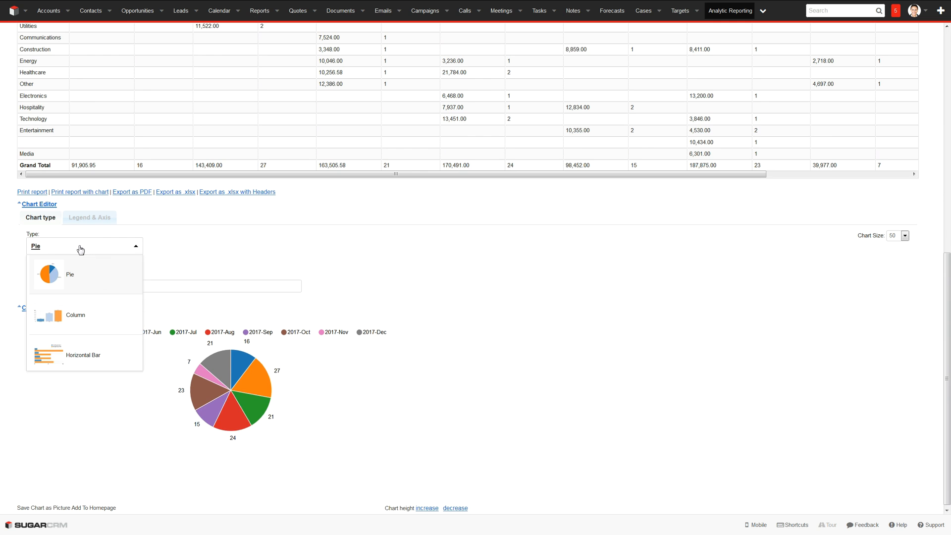
{"action": "left_click", "coordinate": [77, 316]}
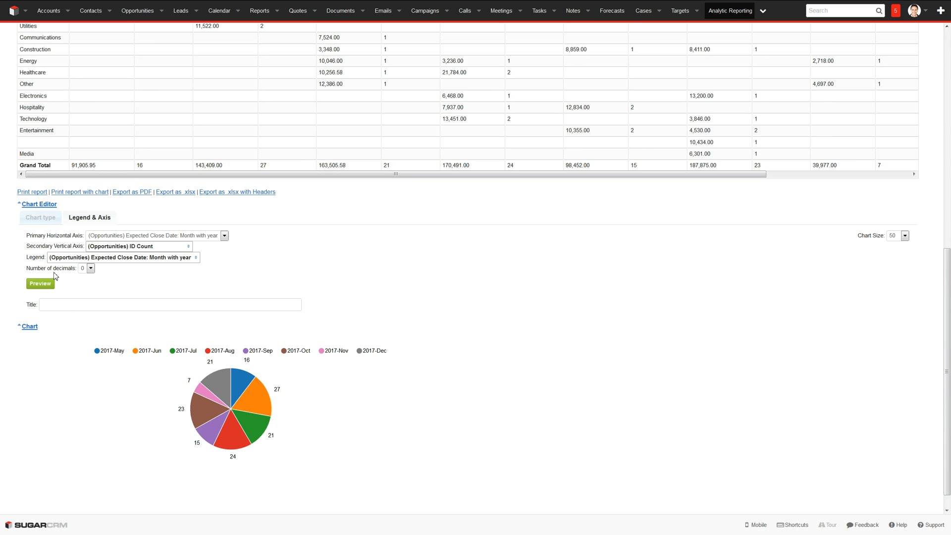
{"action": "left_click", "coordinate": [40, 285]}
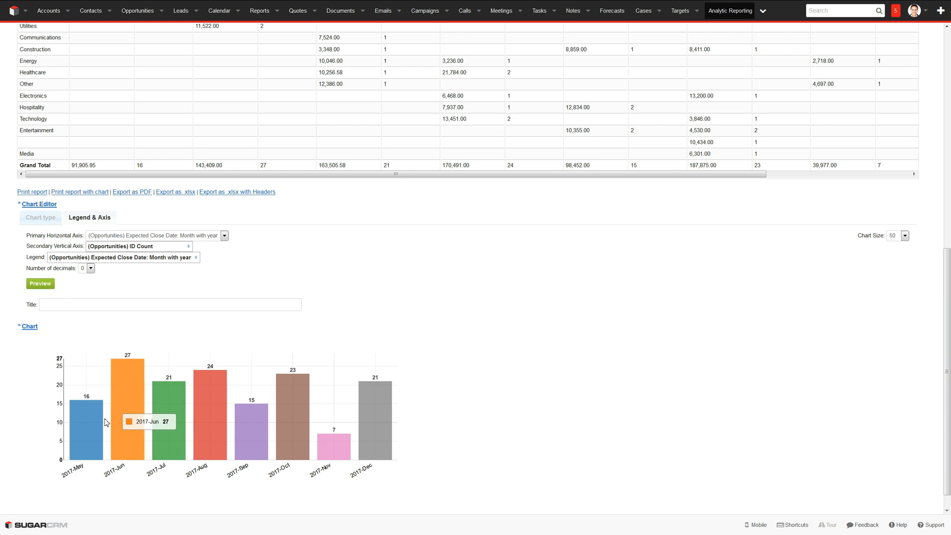
{"action": "left_click", "coordinate": [177, 526]}
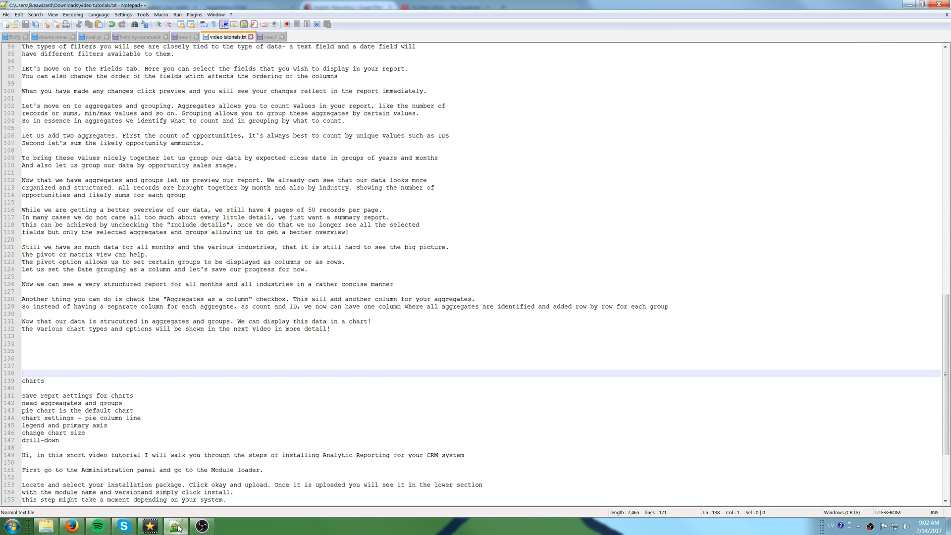